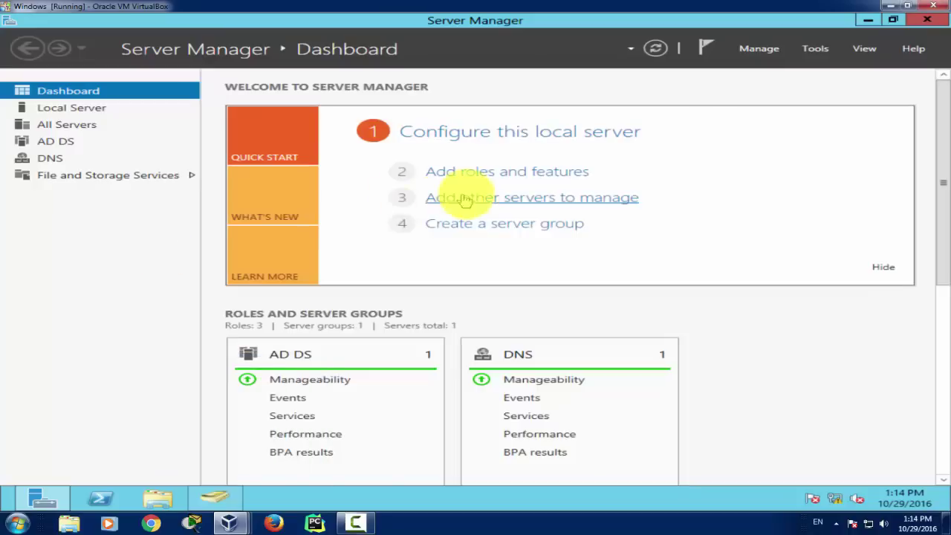
Step: Bring Active Directory Users and Computers forward to show the CenterBoom container's groups and users
left_click(218, 486)
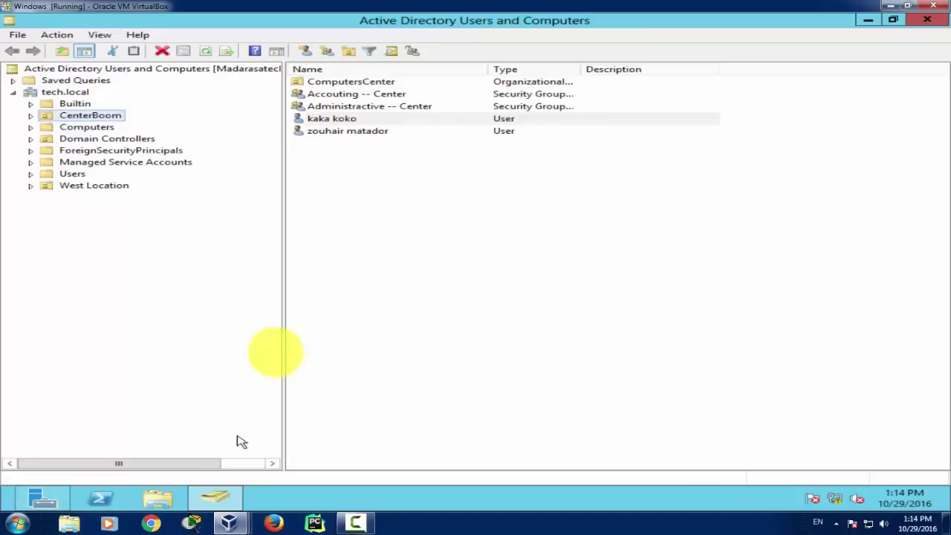
left_click(376, 129)
left_click(368, 98)
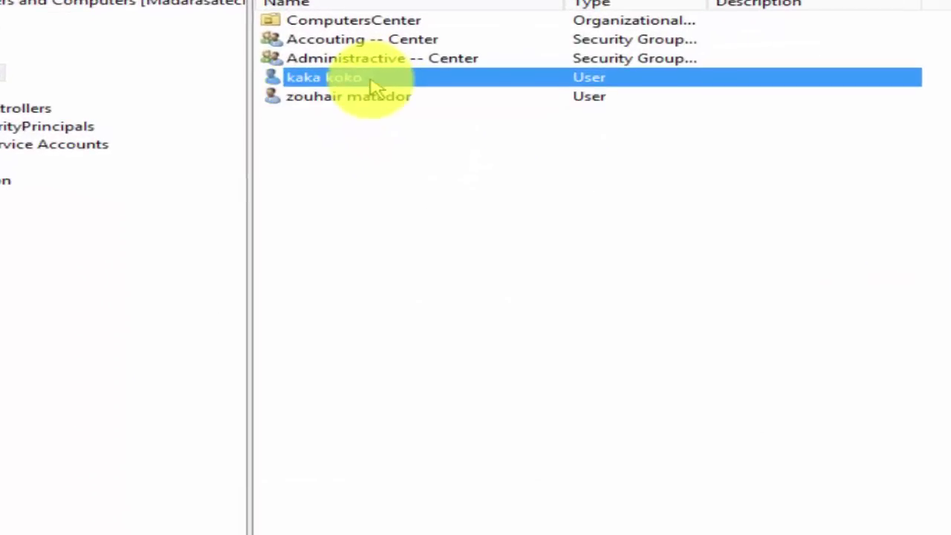
double_click(416, 83)
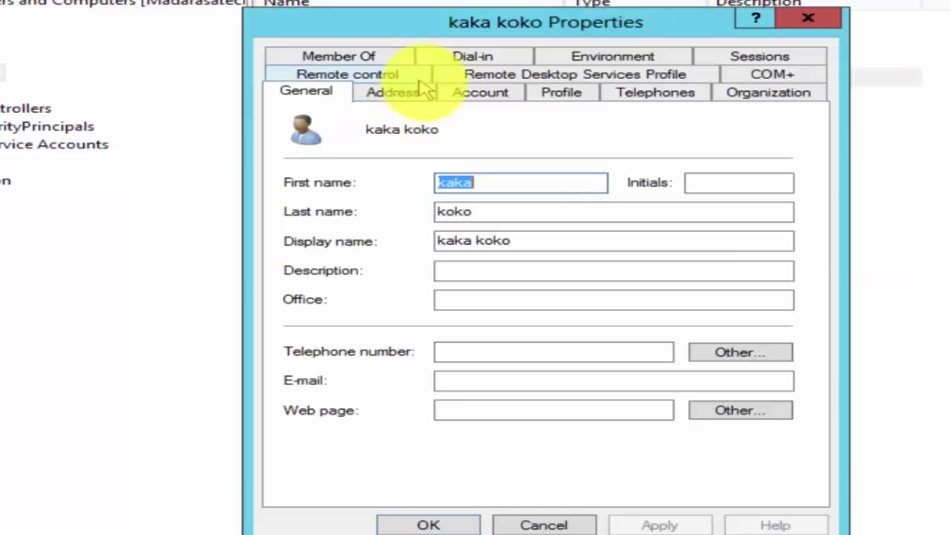
left_click(464, 92)
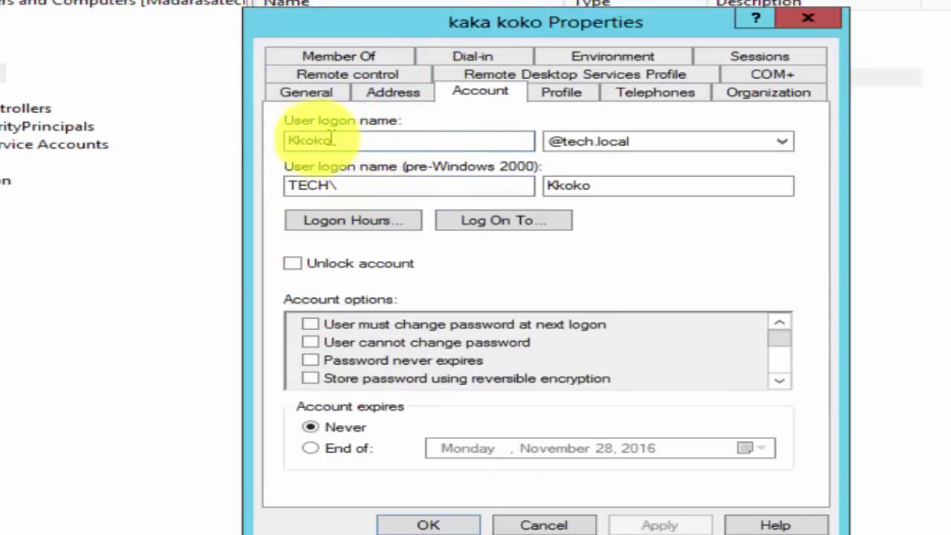
left_click_drag(594, 187, 550, 187)
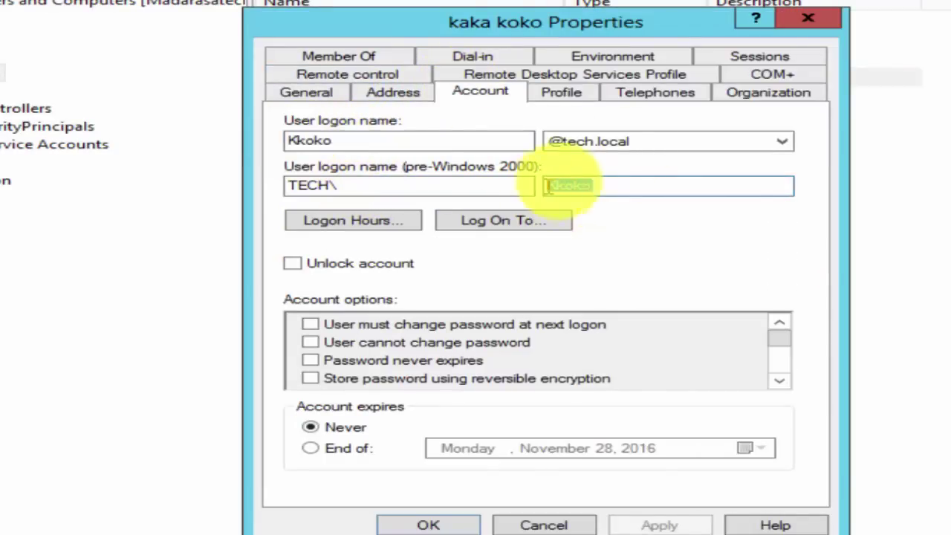
left_click(811, 21)
left_click(405, 99)
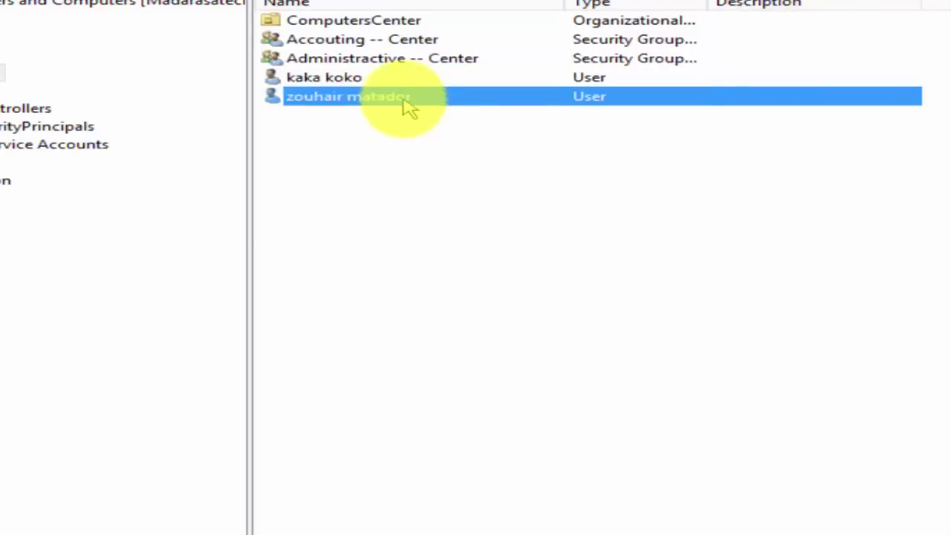
double_click(405, 99)
left_click(479, 92)
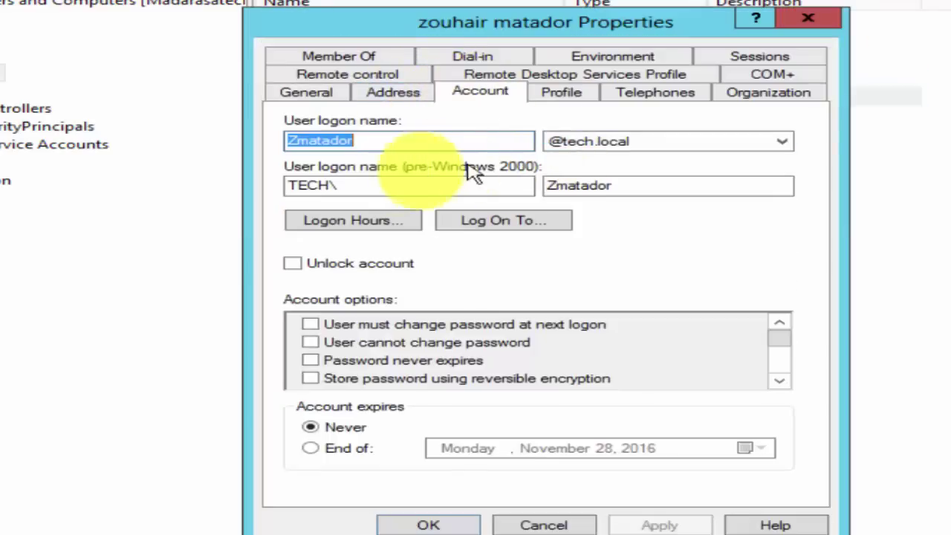
left_click(378, 142)
left_click_drag(378, 142, 286, 123)
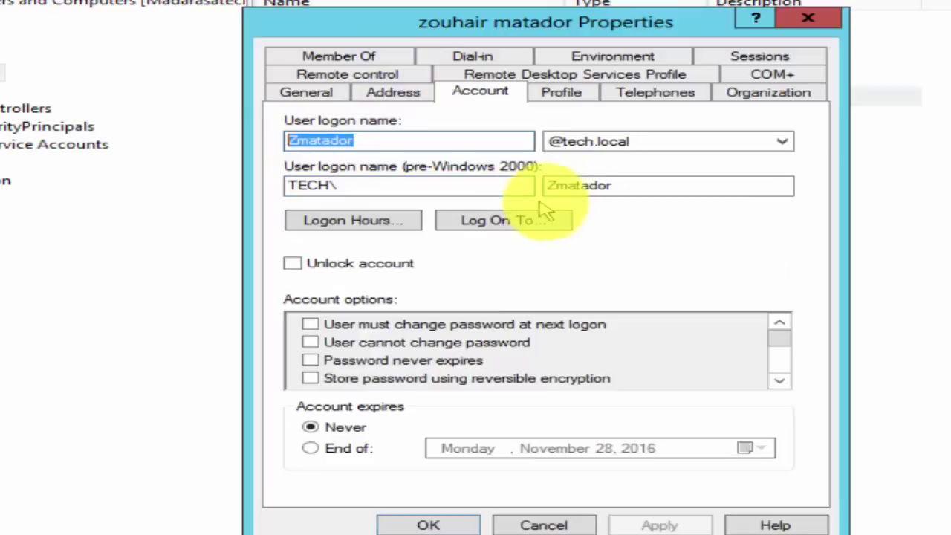
left_click_drag(577, 185, 530, 184)
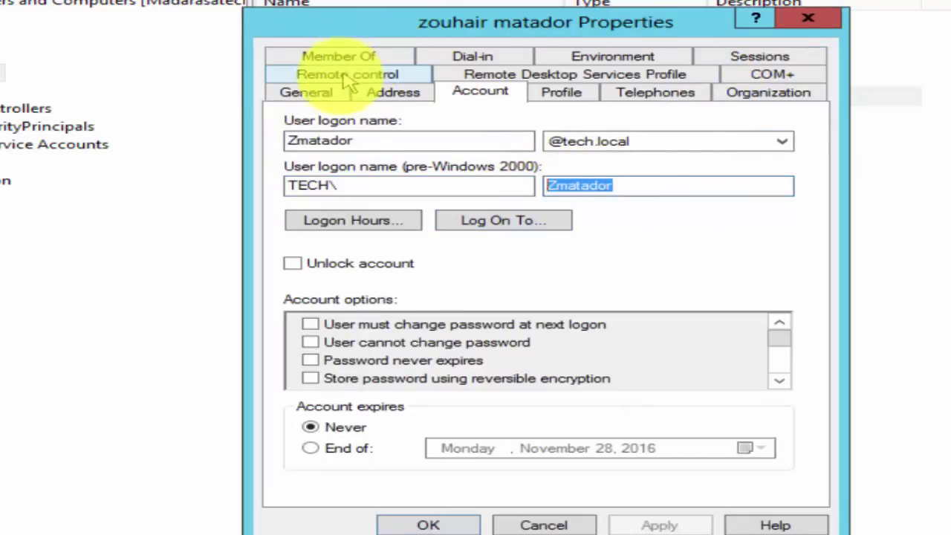
left_click(289, 93)
left_click(474, 212)
double_click(473, 212)
double_click(464, 183)
left_click(512, 212)
left_click_drag(511, 212, 446, 212)
left_click_drag(573, 236, 382, 233)
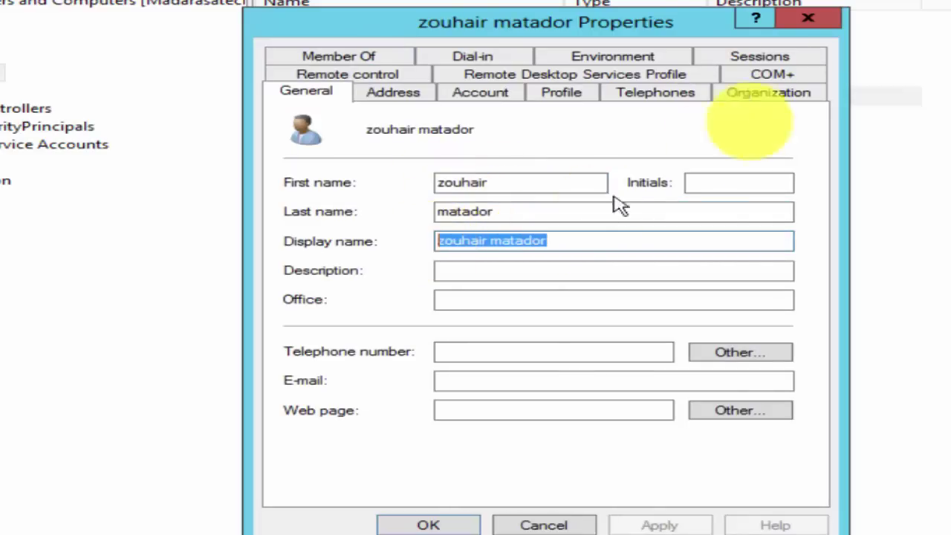
left_click(809, 19)
double_click(349, 79)
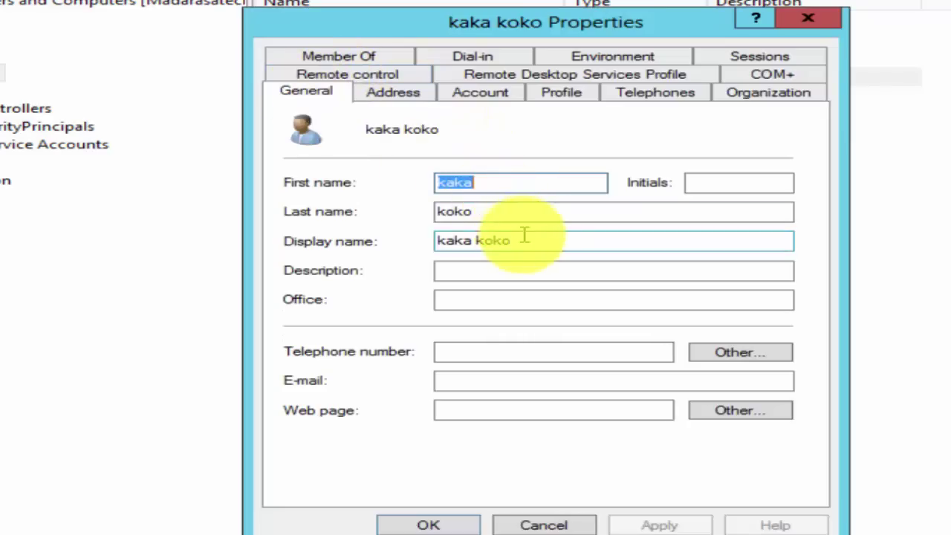
left_click_drag(524, 235, 390, 230)
left_click(566, 525)
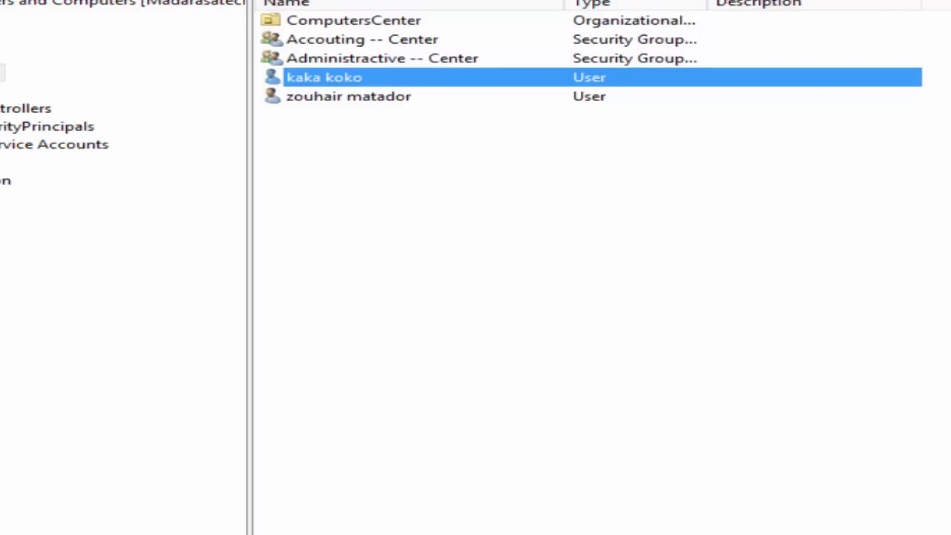
Step: Switch to the Windows 7 and Windows 7 Clone VMs and check the signed-in user
left_click(171, 527)
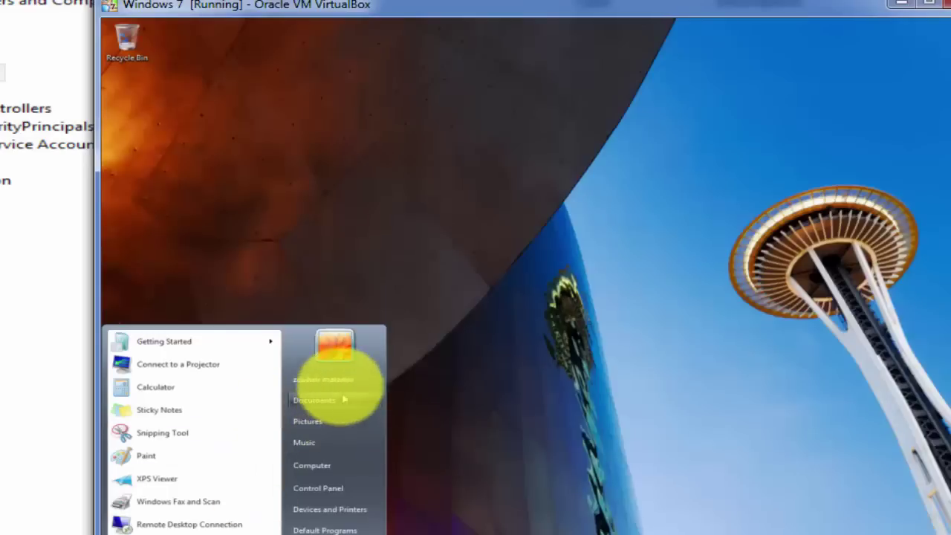
left_click(586, 253)
left_click(386, 527)
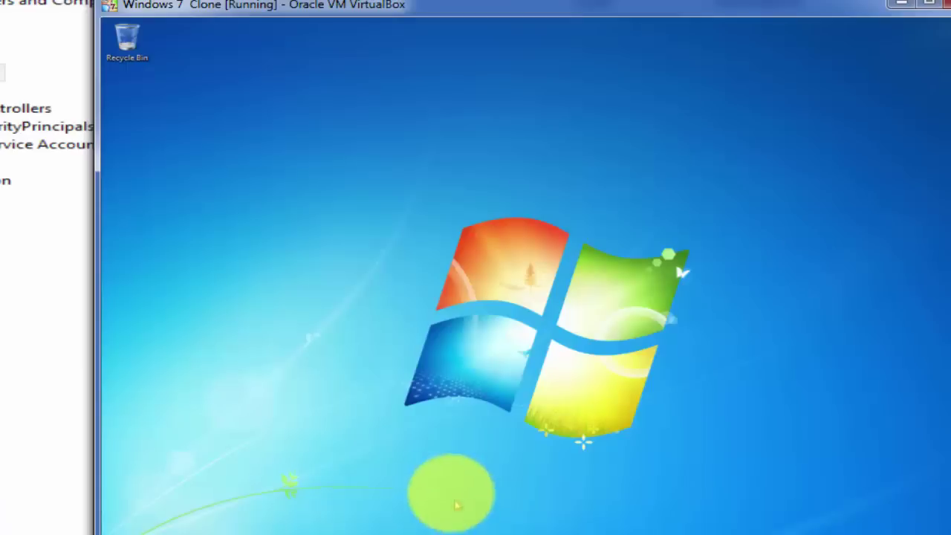
key("super")
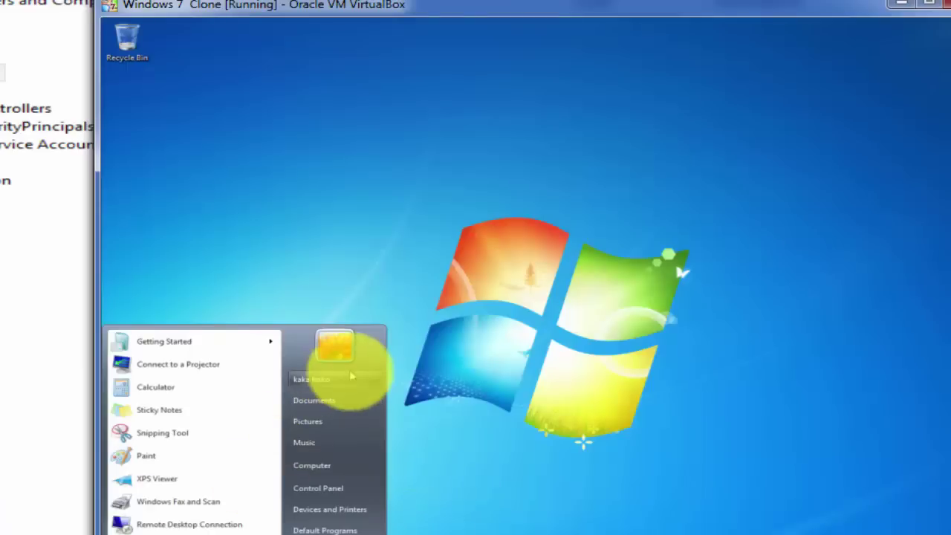
left_click(513, 286)
Step: Arrange the Clone VM and original VM windows, with the original VM in front
left_click_drag(834, 13, 950, 0)
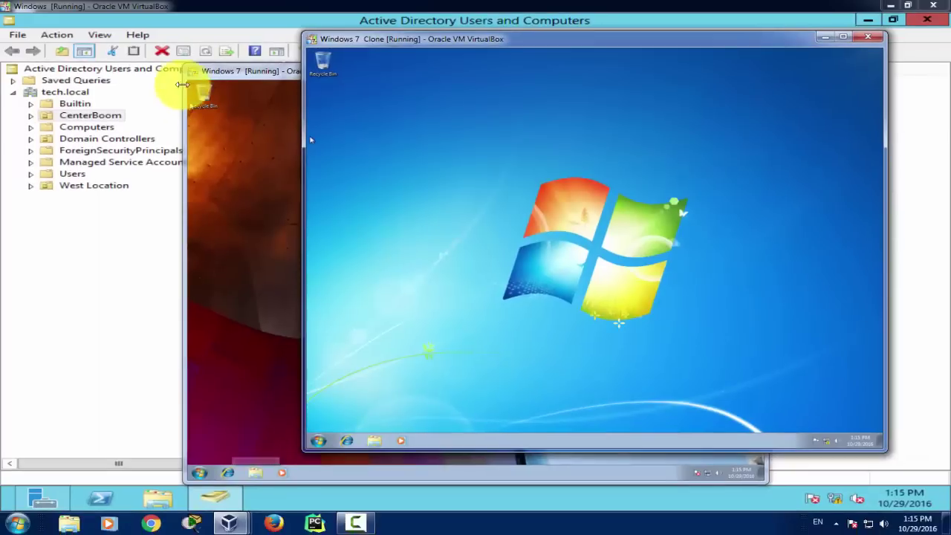
left_click_drag(240, 75, 58, 46)
mouse_move(624, 37)
left_mouse_down()
mouse_move(707, 57)
mouse_move(435, 69)
left_mouse_up()
left_click(318, 46)
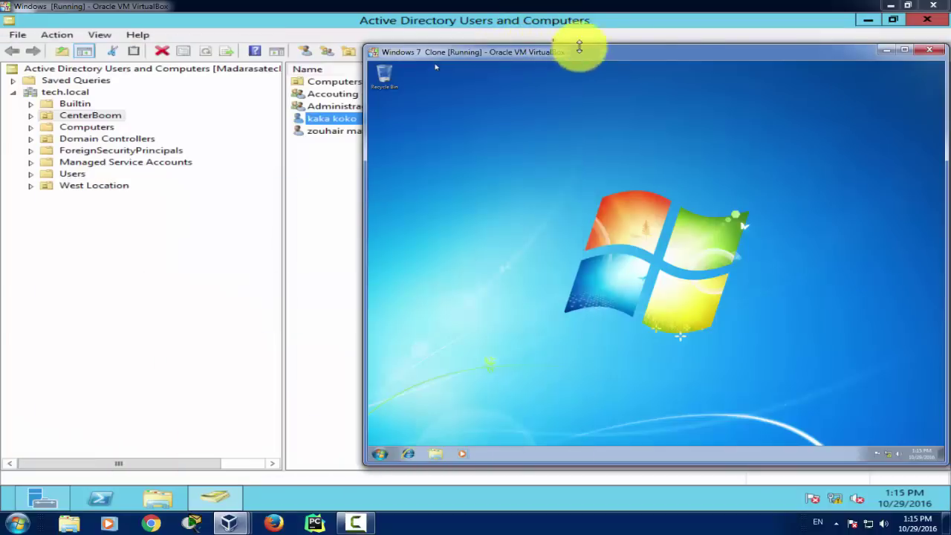
Step: Minimize the Clone VM and directory console, then launch Add Roles and Features from Manage
left_click(886, 50)
left_click(868, 21)
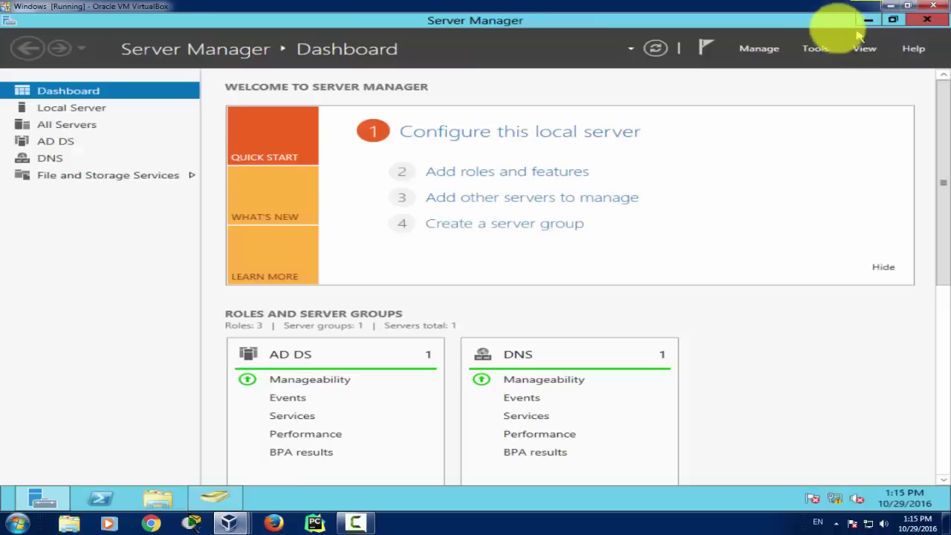
left_click(777, 51)
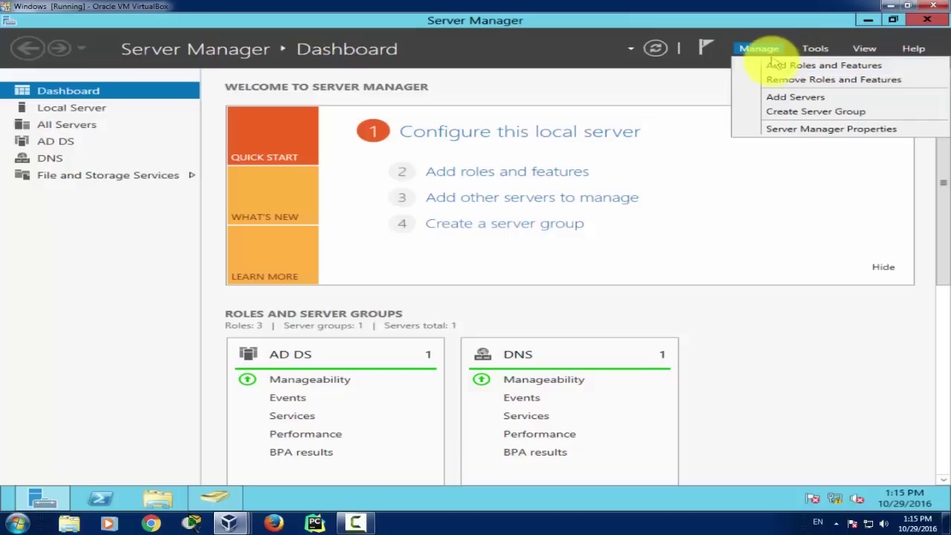
left_click(769, 64)
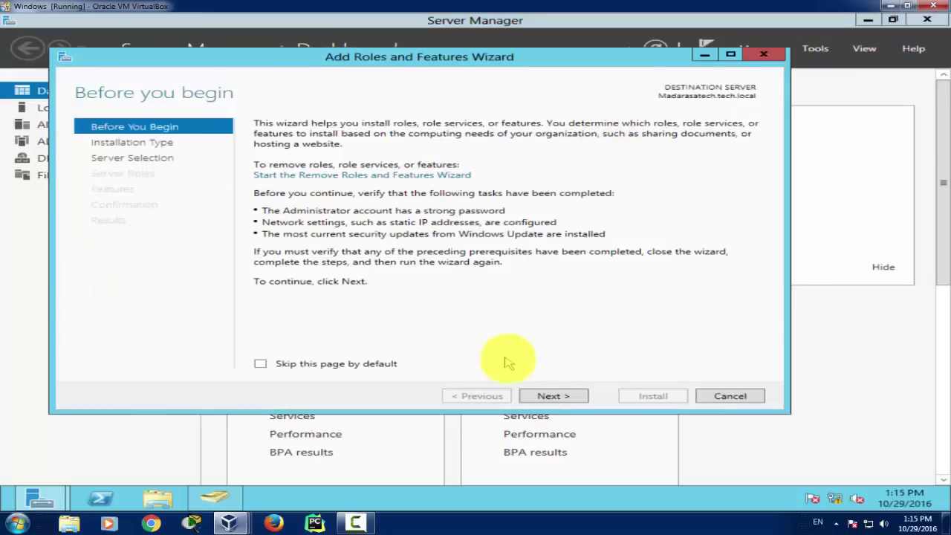
Step: Advance to the server roles page and select DHCP Server with its management tools
left_click(550, 396)
left_click(549, 395)
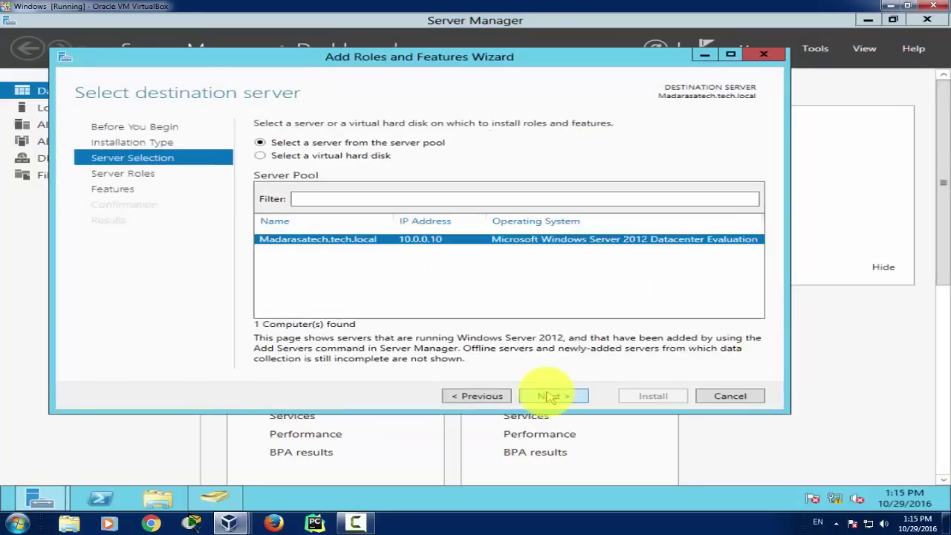
left_click(568, 398)
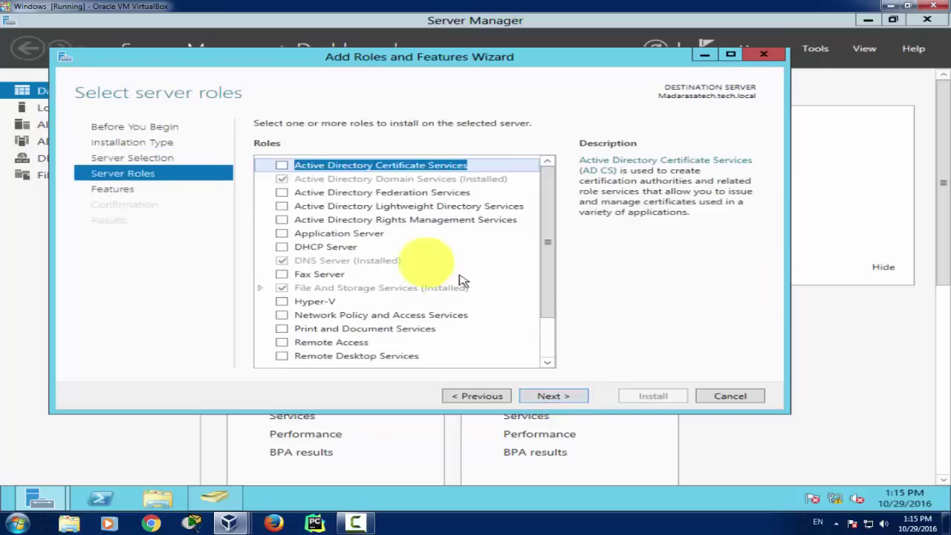
left_click(282, 246)
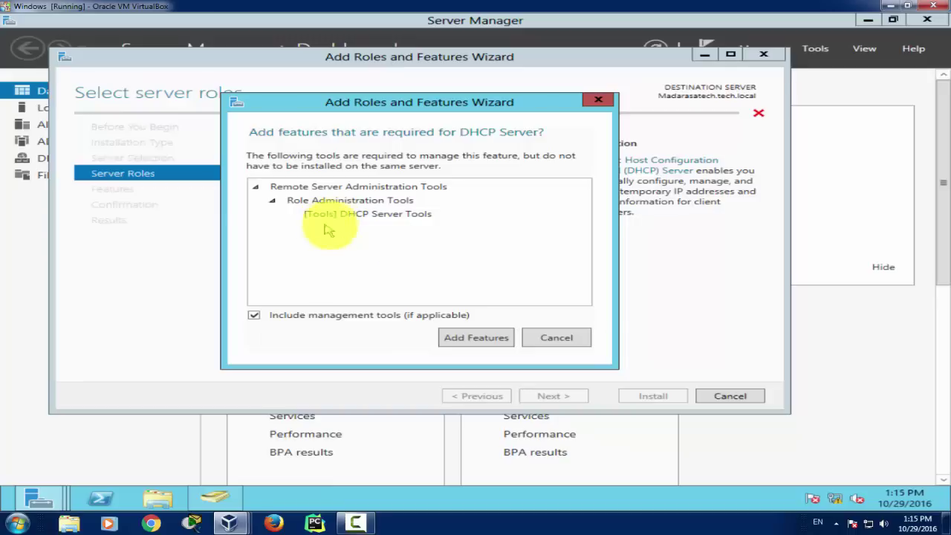
left_click(468, 337)
Step: Install the DHCP Server role and close the wizard once installation finishes
left_click(547, 396)
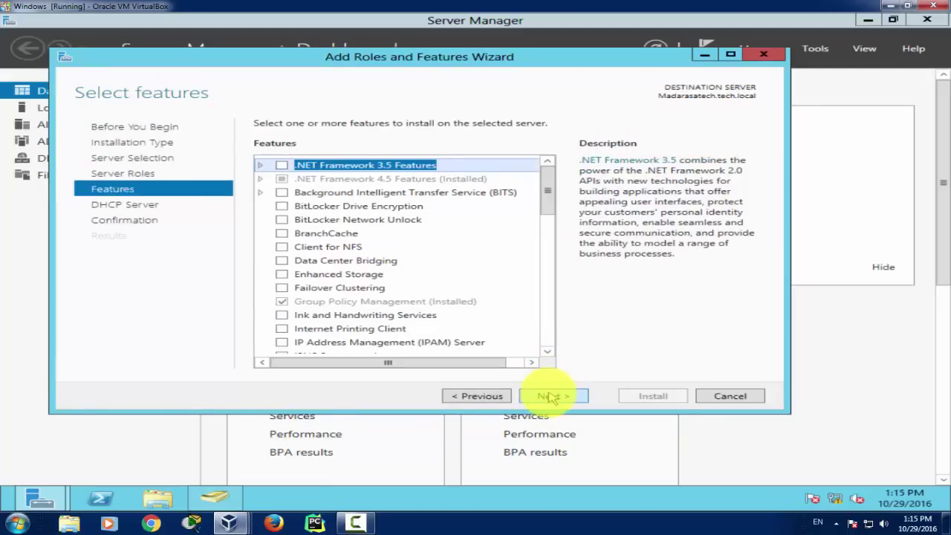
left_click(549, 398)
left_click(551, 397)
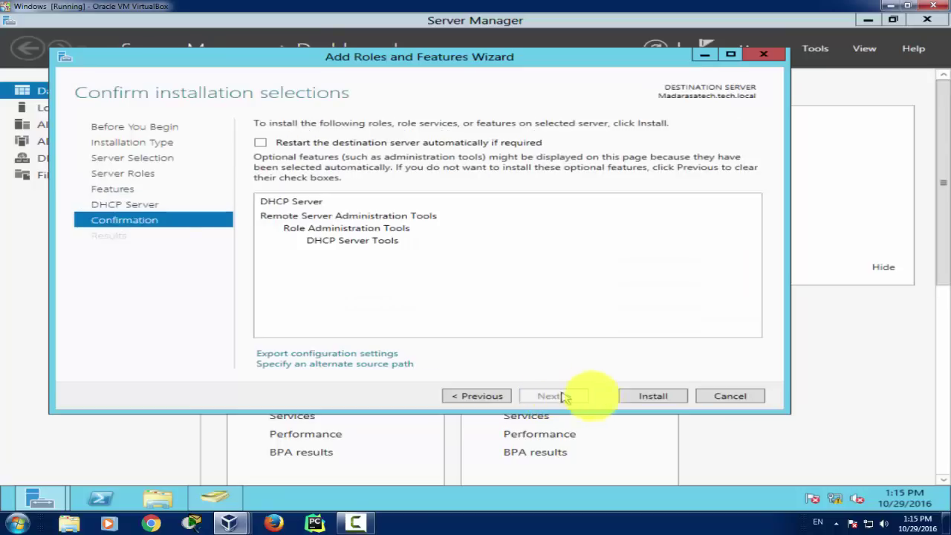
left_click(643, 393)
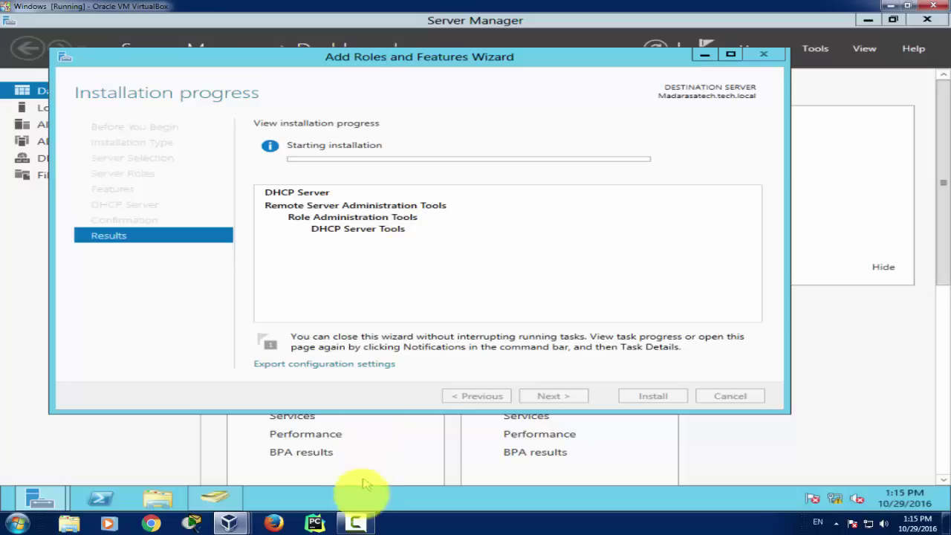
left_click(355, 523)
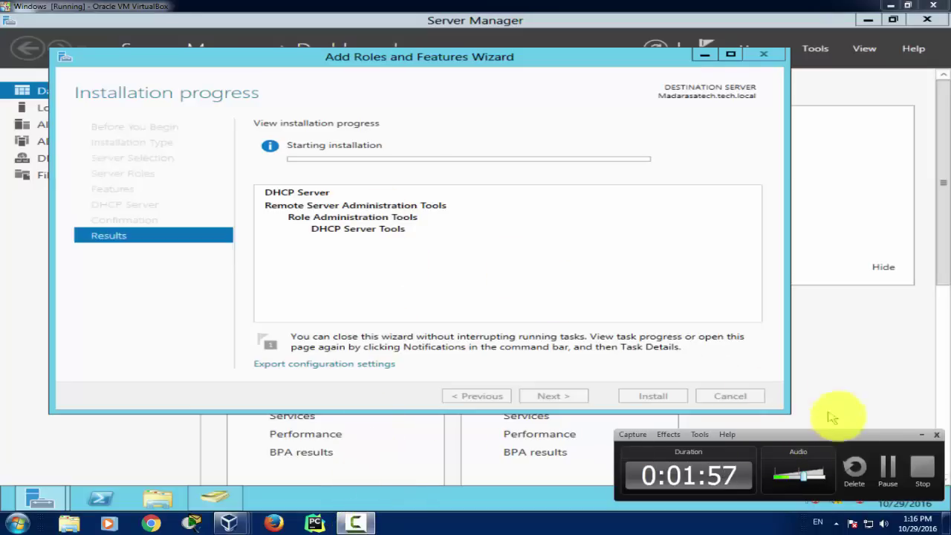
left_click(887, 467)
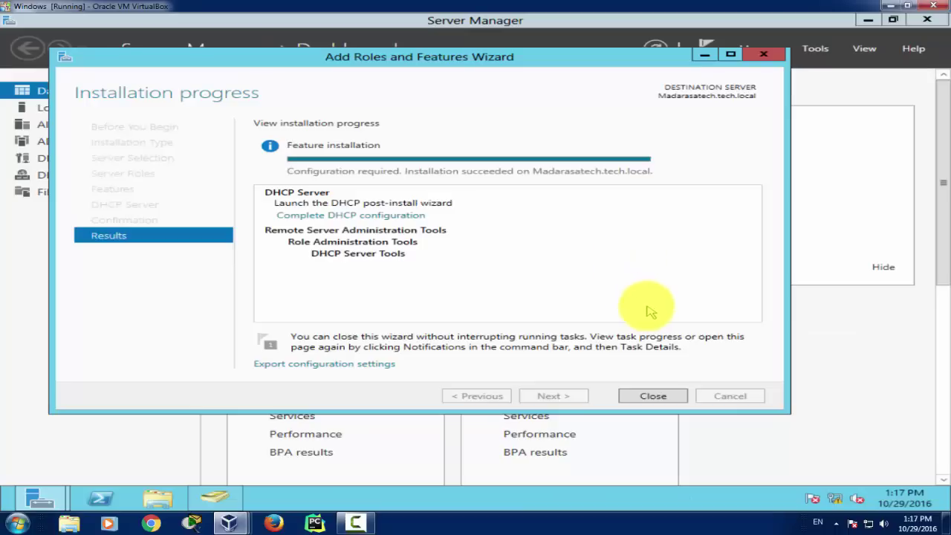
left_click(645, 394)
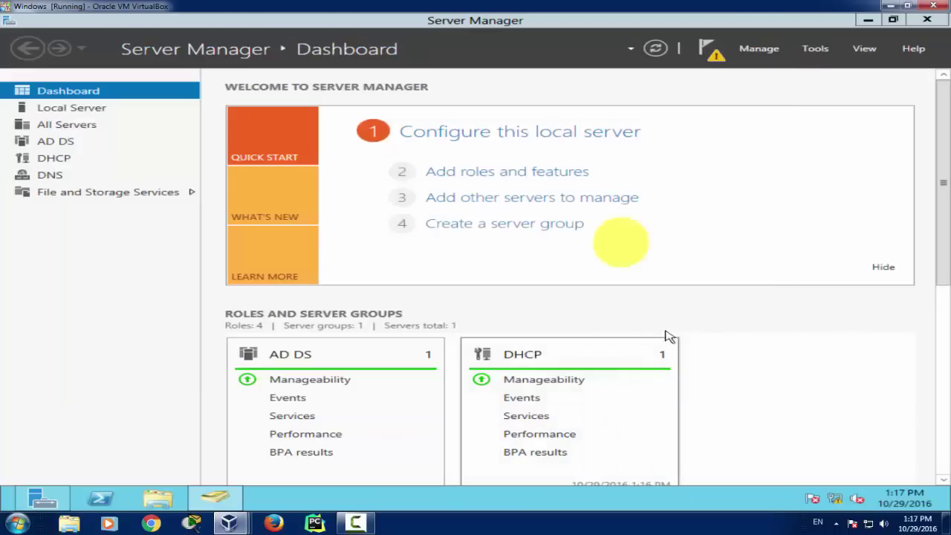
Step: Dismiss the post-deployment notifications, view the DHCP role page, and launch the DHCP console
left_click(709, 56)
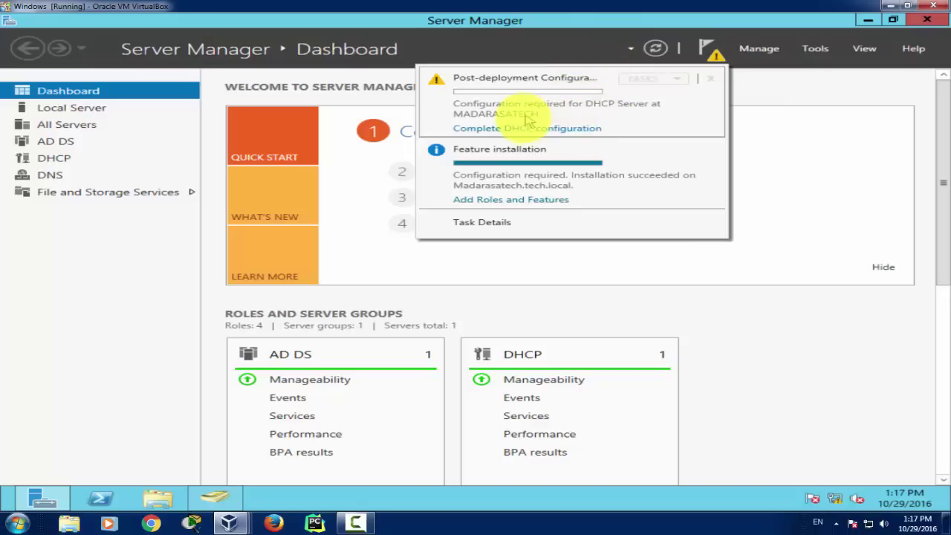
left_click(704, 49)
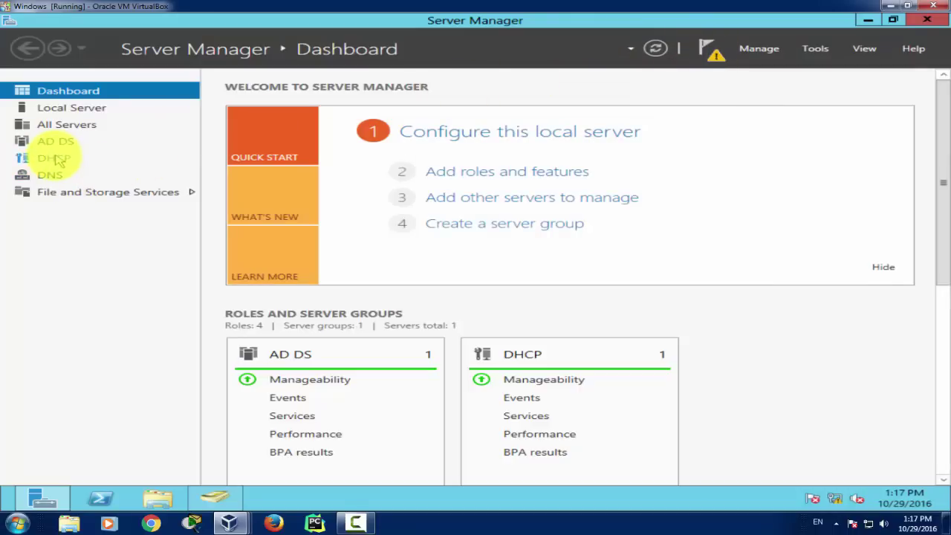
left_click(57, 158)
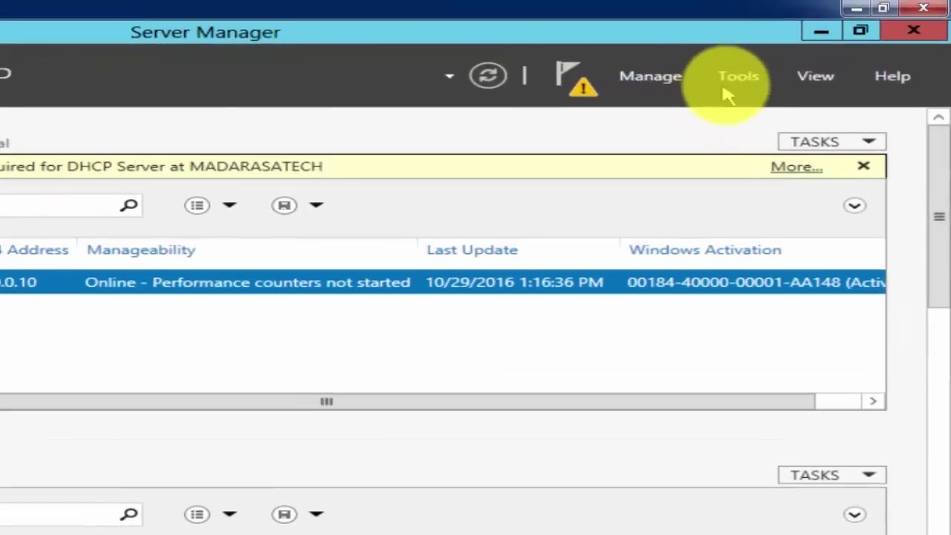
left_click(815, 48)
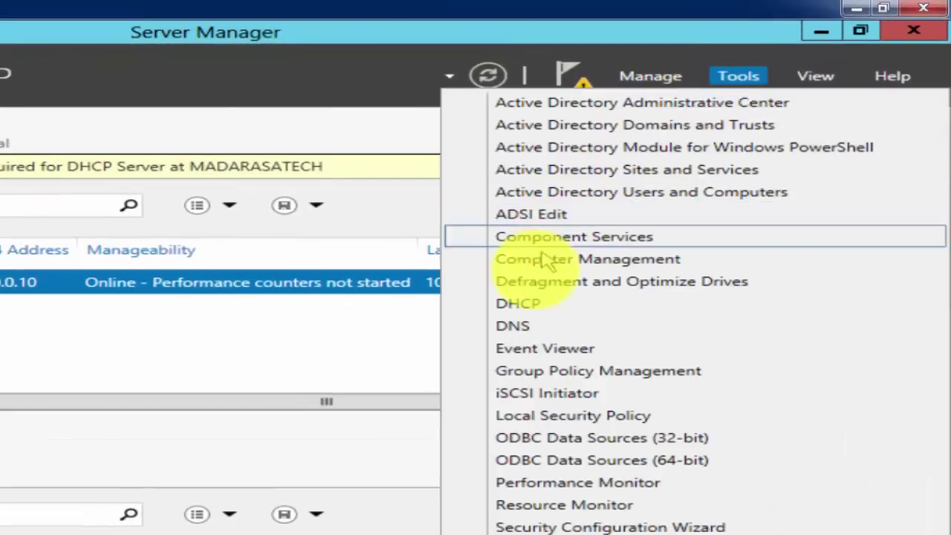
left_click(525, 305)
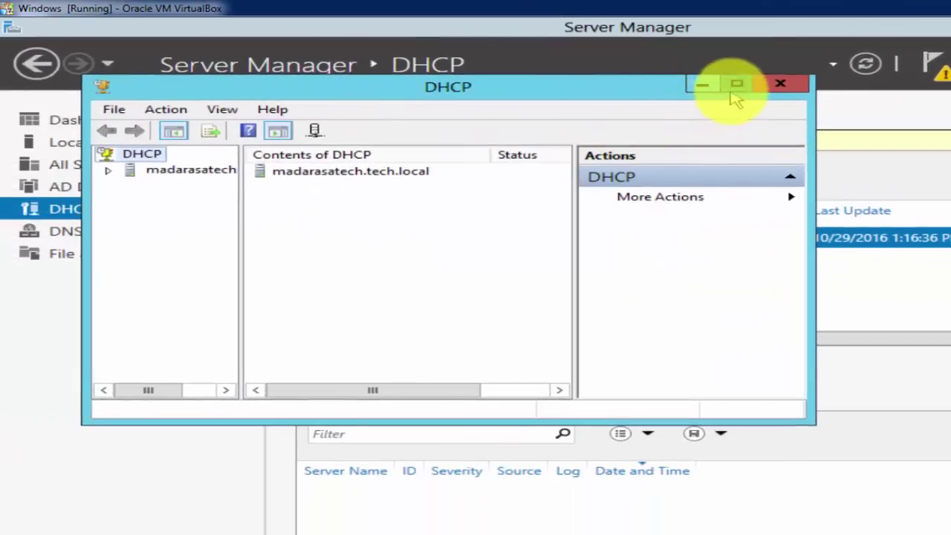
Step: Maximize the DHCP console, widen its tree, and expand madarasatech.tech.local down to IPv4
left_click(735, 85)
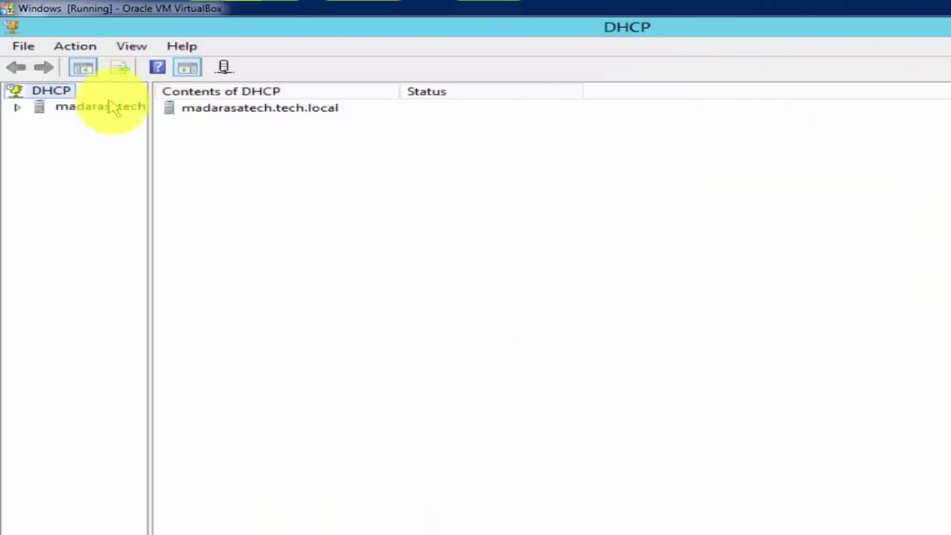
left_click_drag(150, 146, 250, 149)
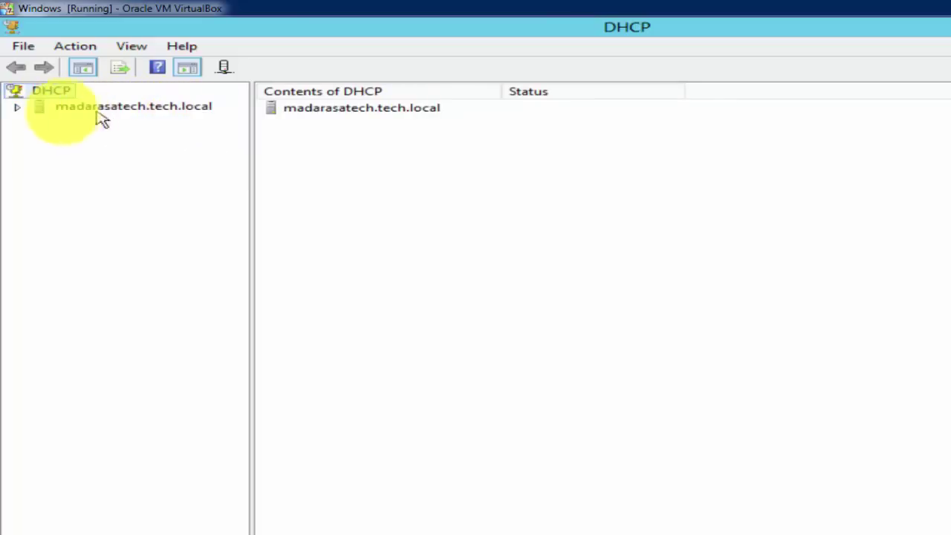
left_click(14, 107)
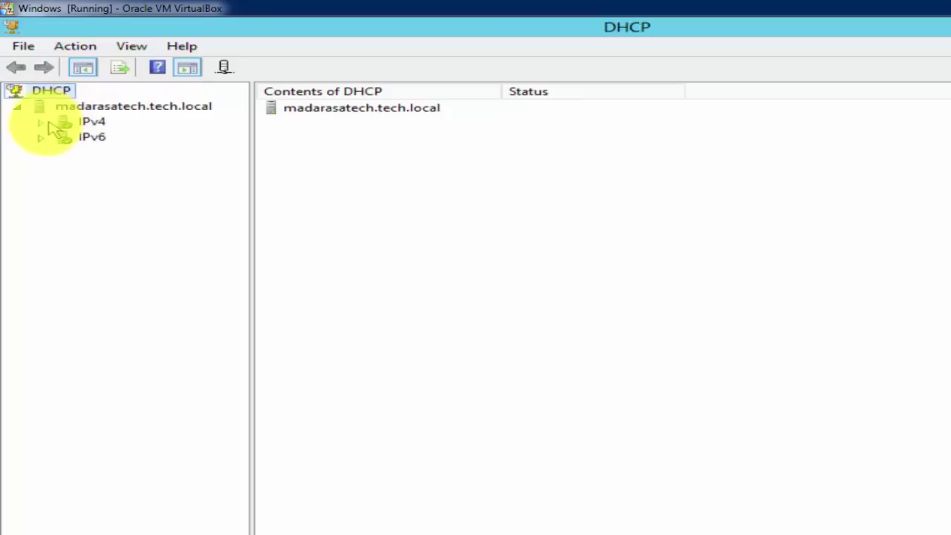
left_click(41, 122)
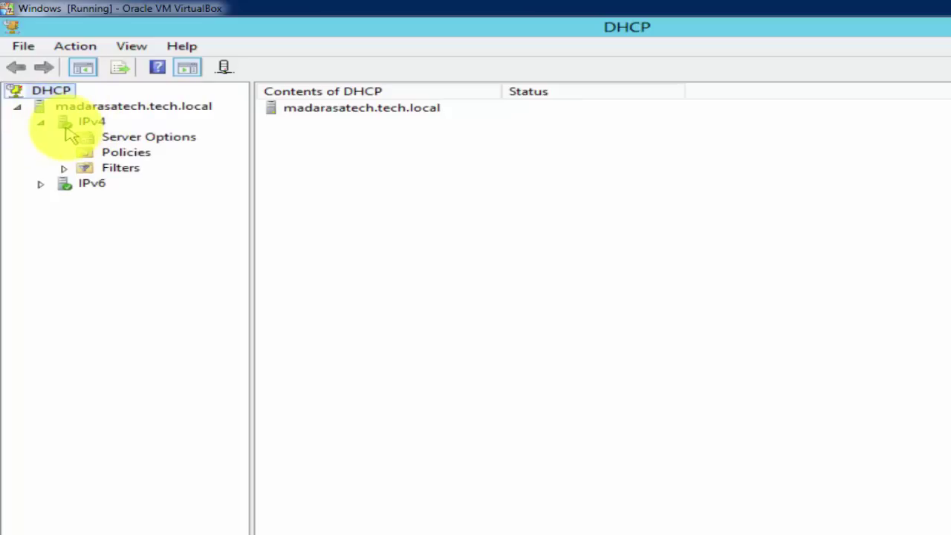
left_click(85, 125)
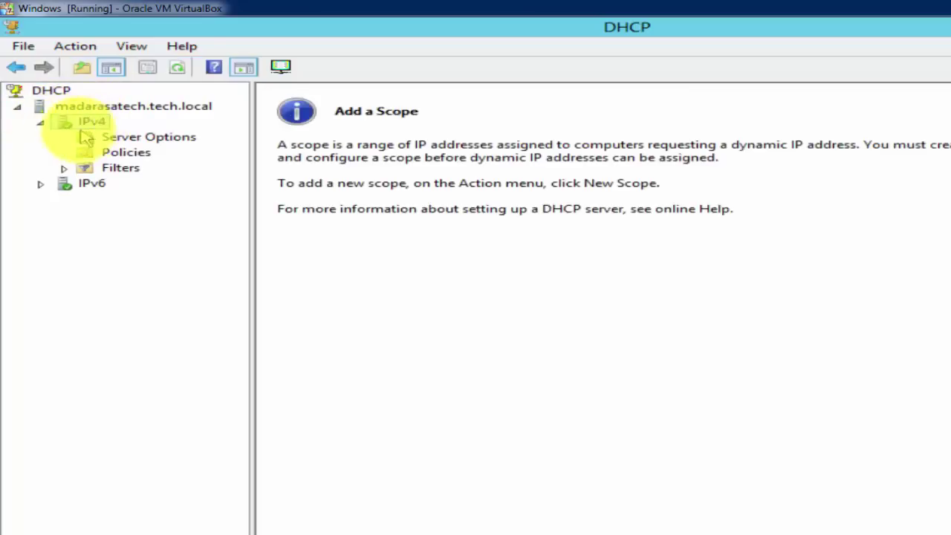
right_click(85, 134)
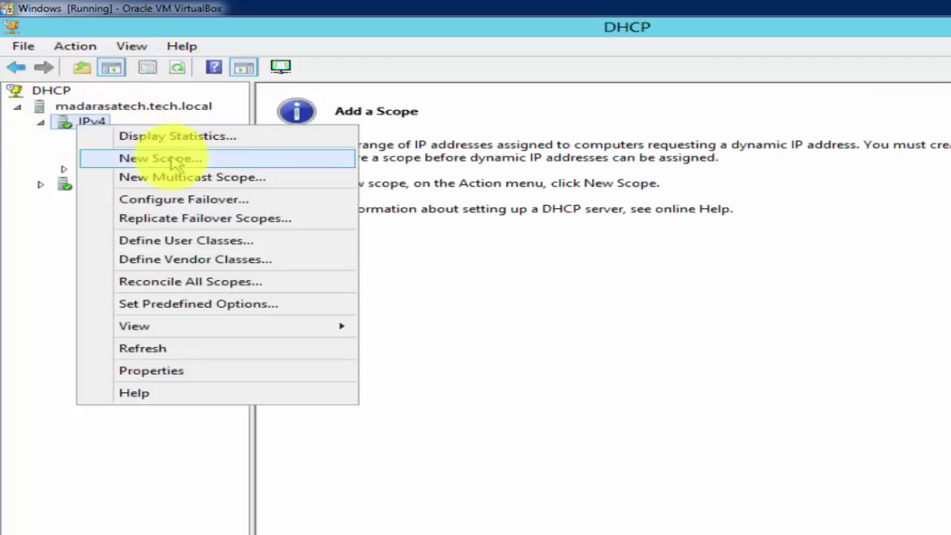
Step: Start the New Scope Wizard on IPv4 and name the scope BoomTelecom
left_click(151, 162)
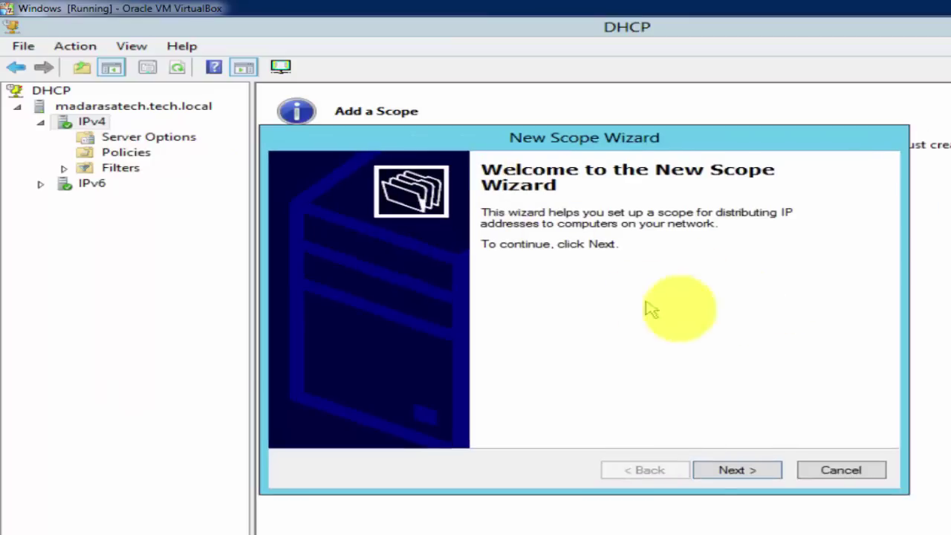
left_click(745, 469)
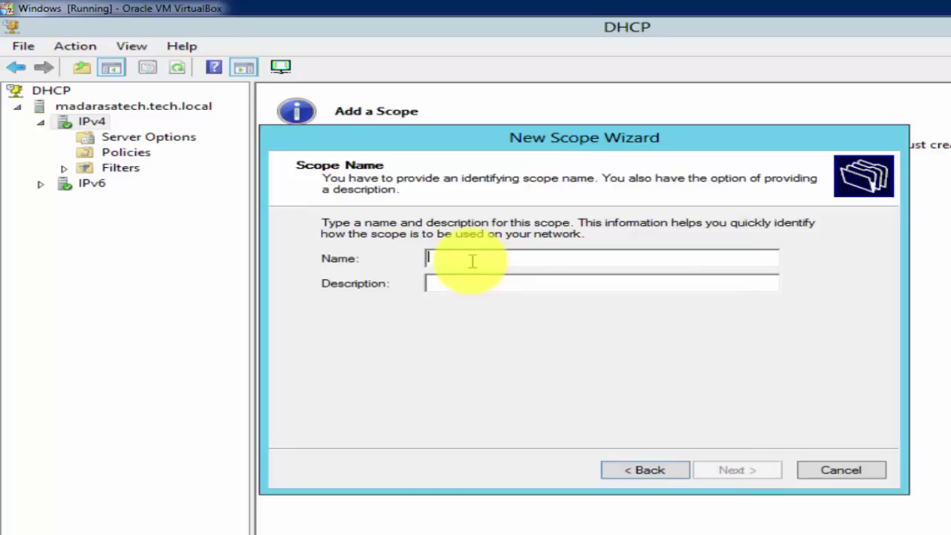
type("Acc")
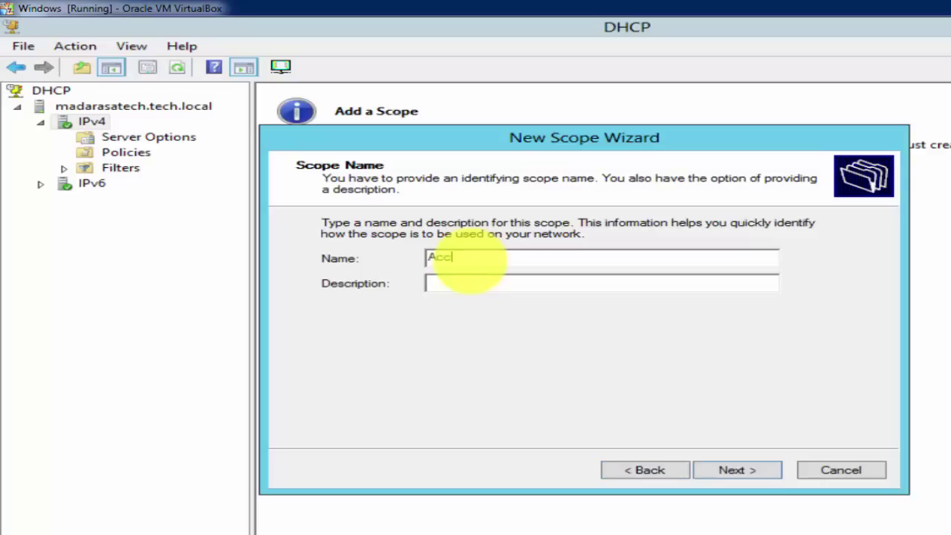
key("BackSpace")
key("BackSpace")
type("BoomTelecom")
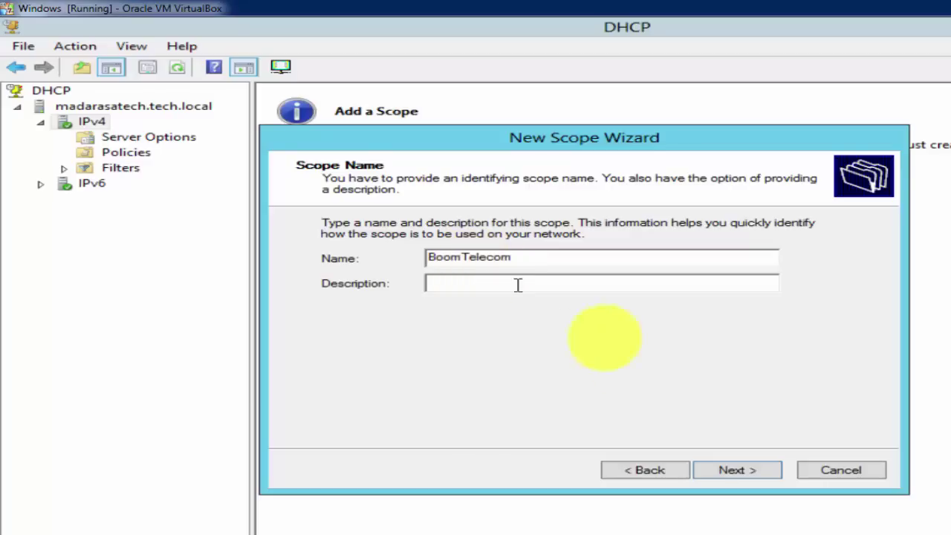
left_click(732, 469)
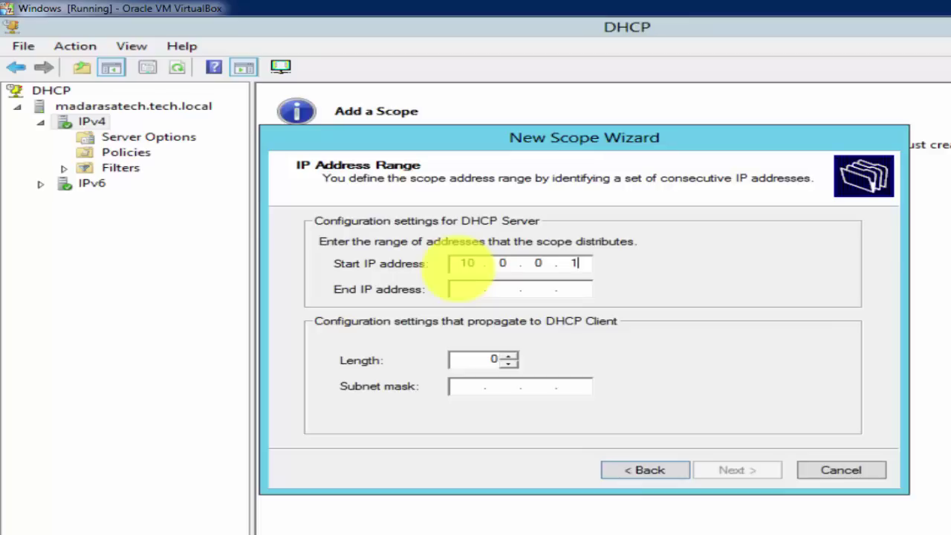
Step: Set the range 10.0.0.1–10.0.0.120 with mask 255.0.0.0 and enter exclusion 10.0.0.1–10.0.0.20
type("10.0.0.120")
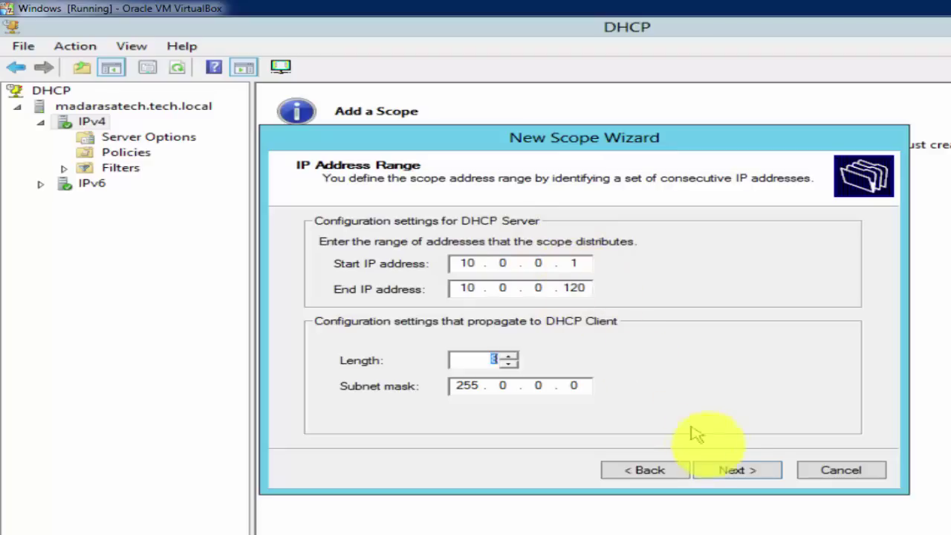
left_click(735, 470)
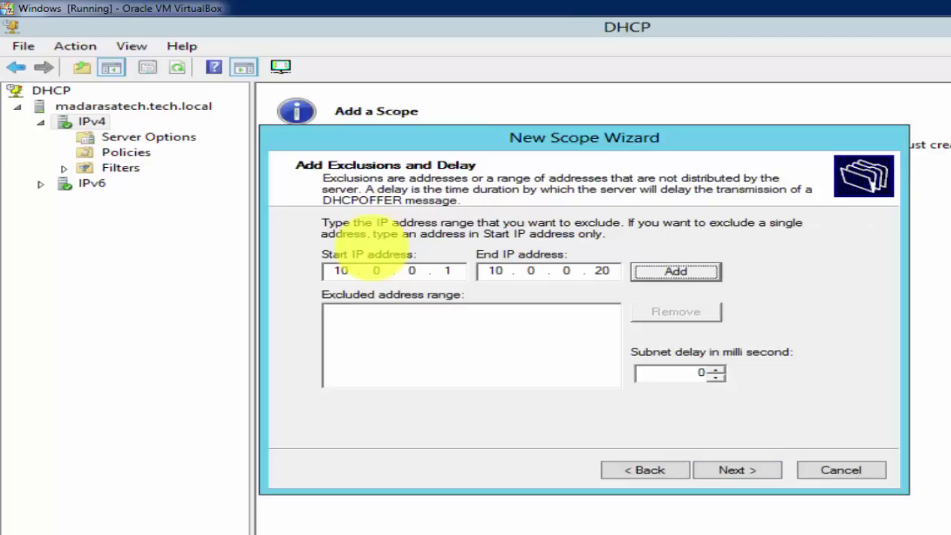
Step: Add the 10.0.0.1–10.0.0.20 exclusion, keep the default lease, and set router 10.0.0.1
left_click(675, 273)
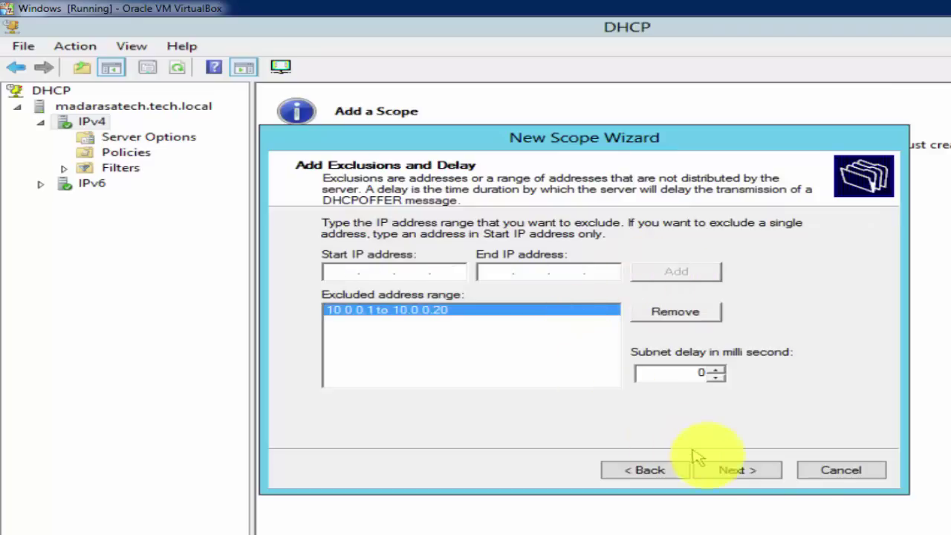
left_click(743, 471)
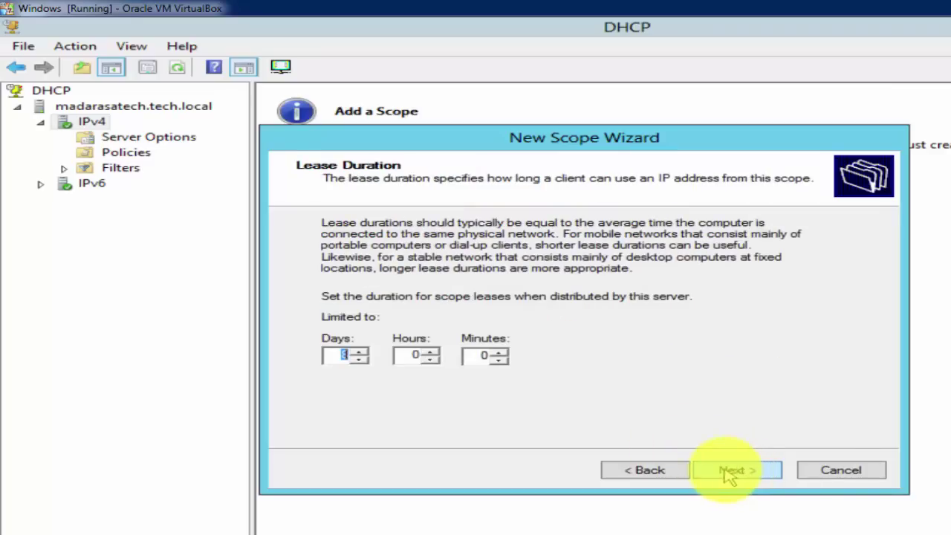
left_click(743, 471)
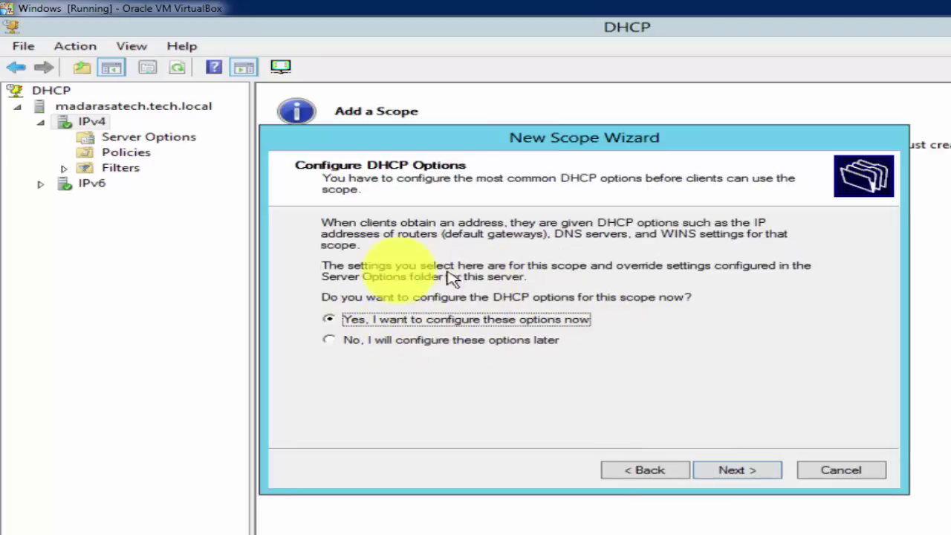
left_click(731, 472)
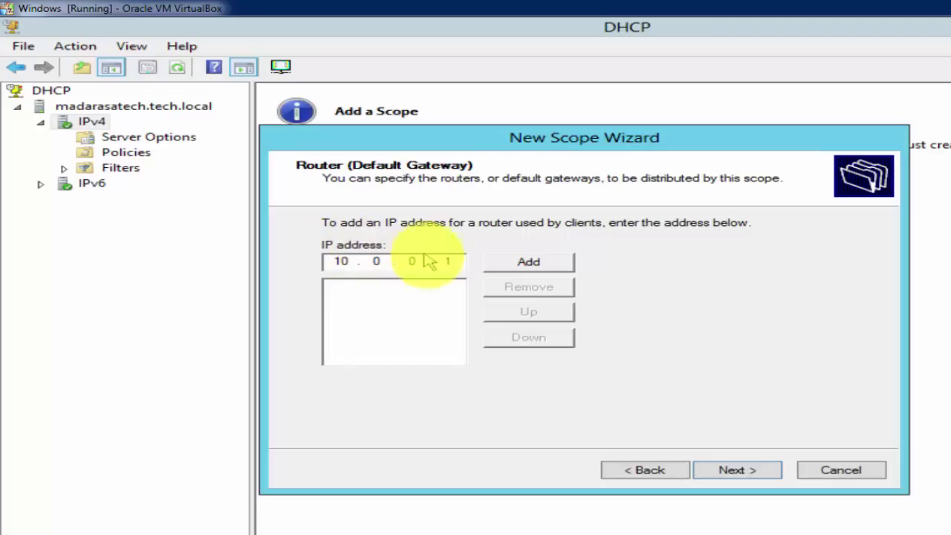
left_click(517, 262)
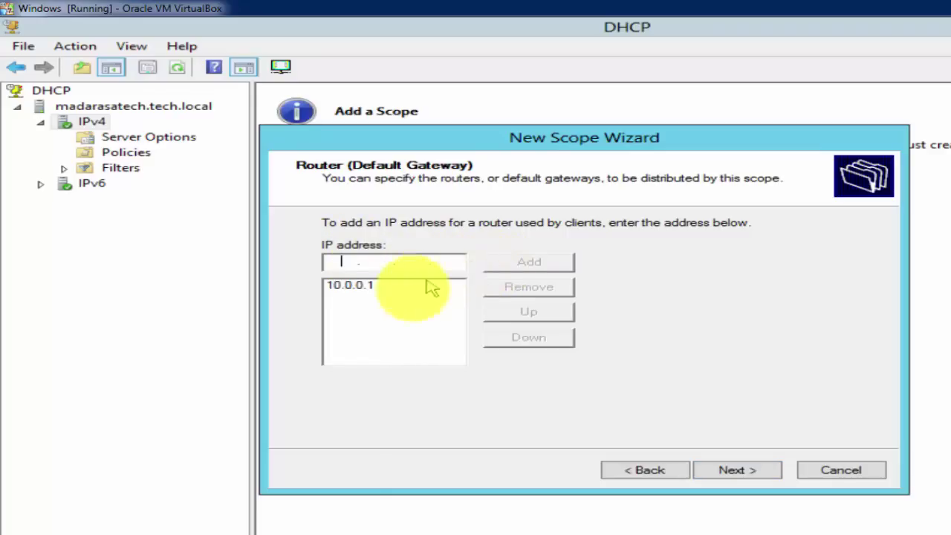
Step: Accept domain tech.local with DNS 10.0.0.10, skip WINS, and activate the scope
left_click(739, 471)
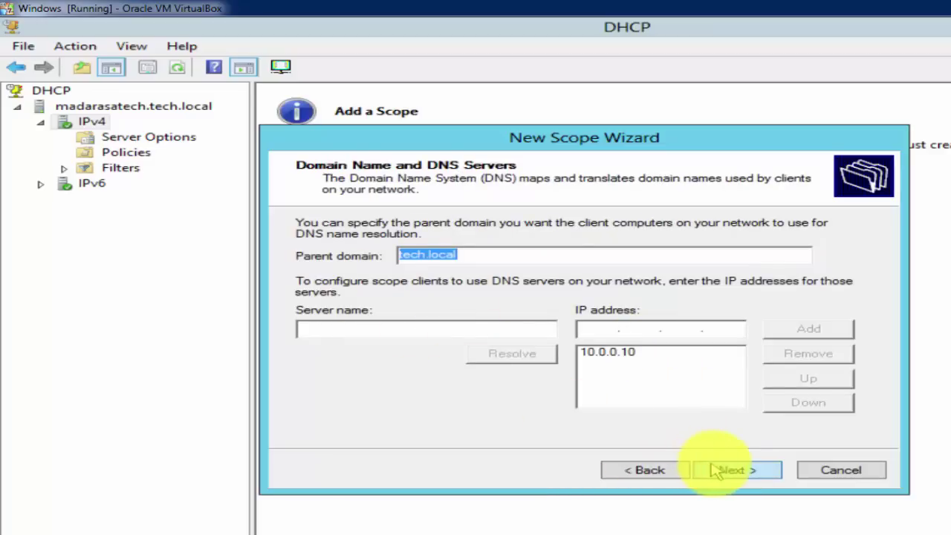
left_click(715, 471)
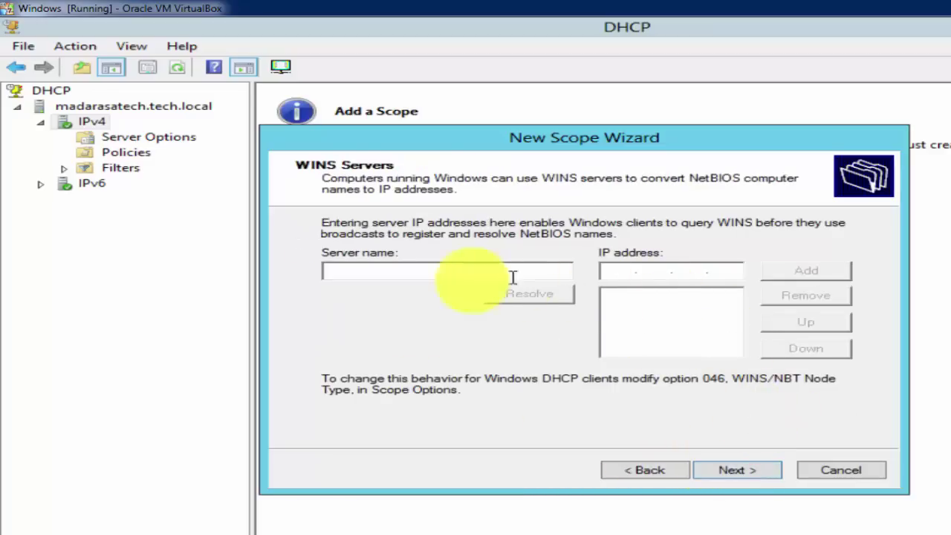
left_click(615, 271)
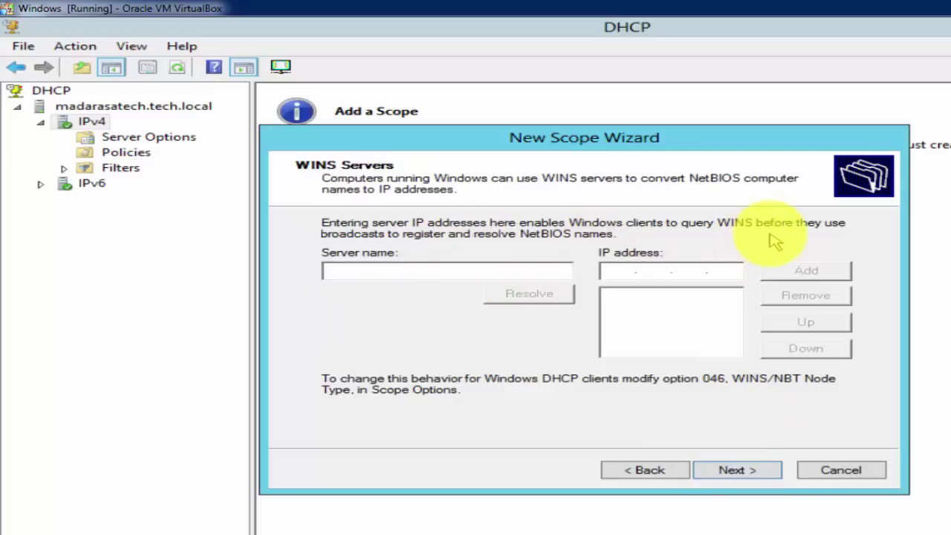
left_click(738, 470)
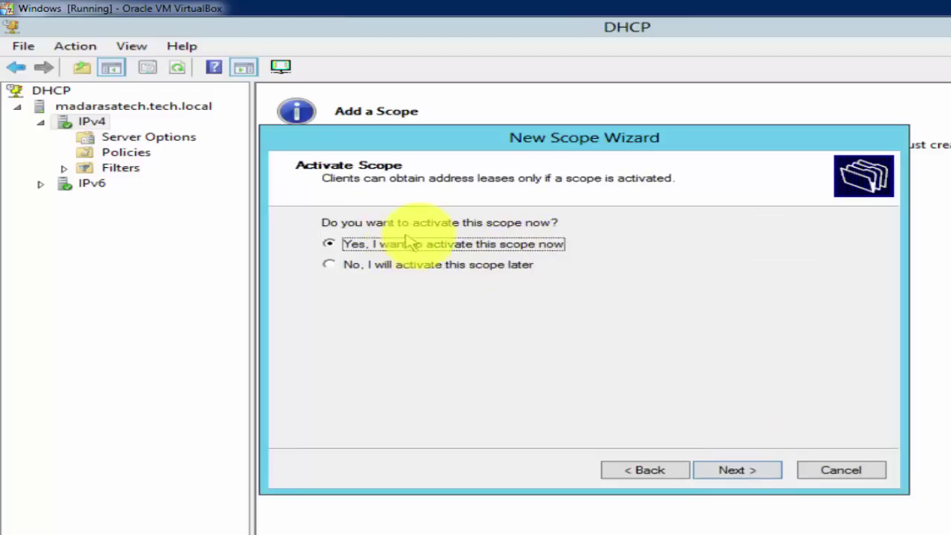
left_click(735, 471)
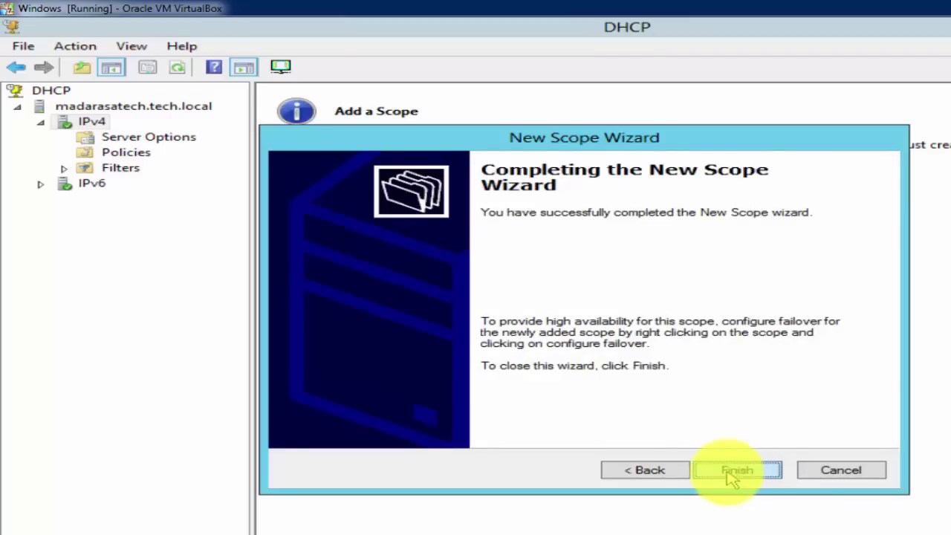
left_click(730, 471)
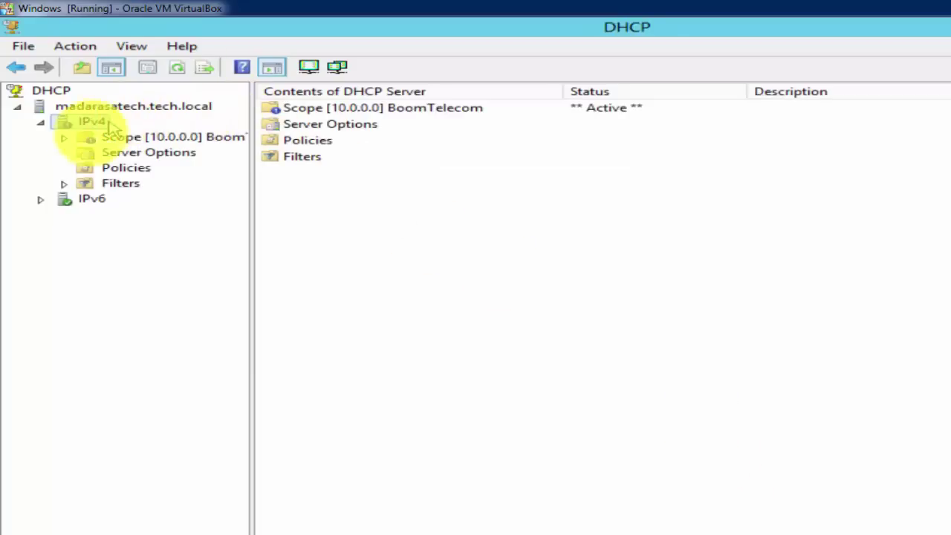
Step: Select the BoomTelecom scope under IPv4 and expand it to show its contents
left_click(277, 109)
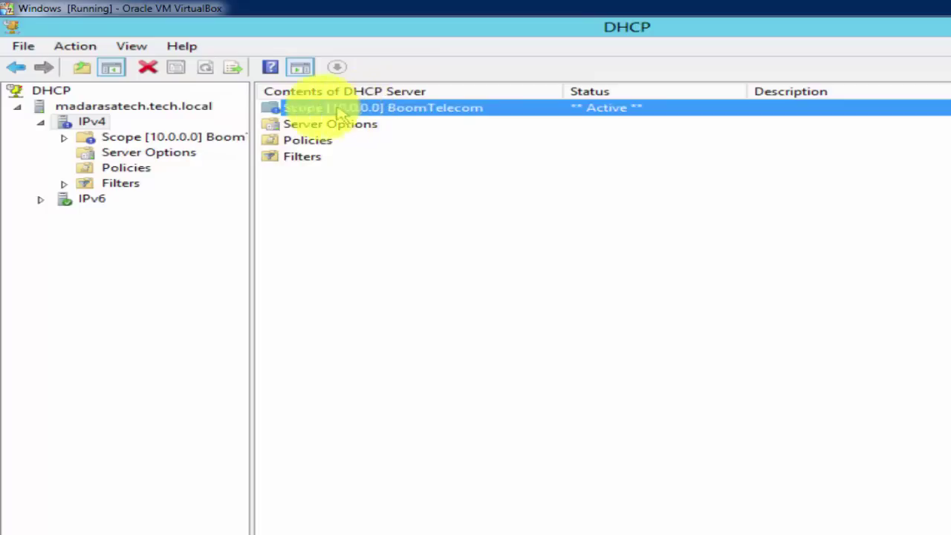
left_click(301, 156)
left_click(297, 108)
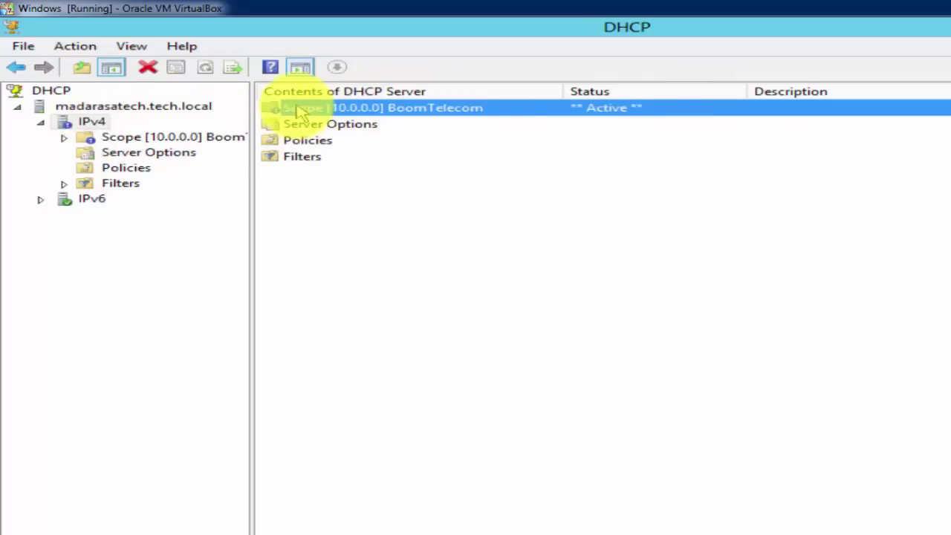
right_click(297, 108)
left_click(89, 123)
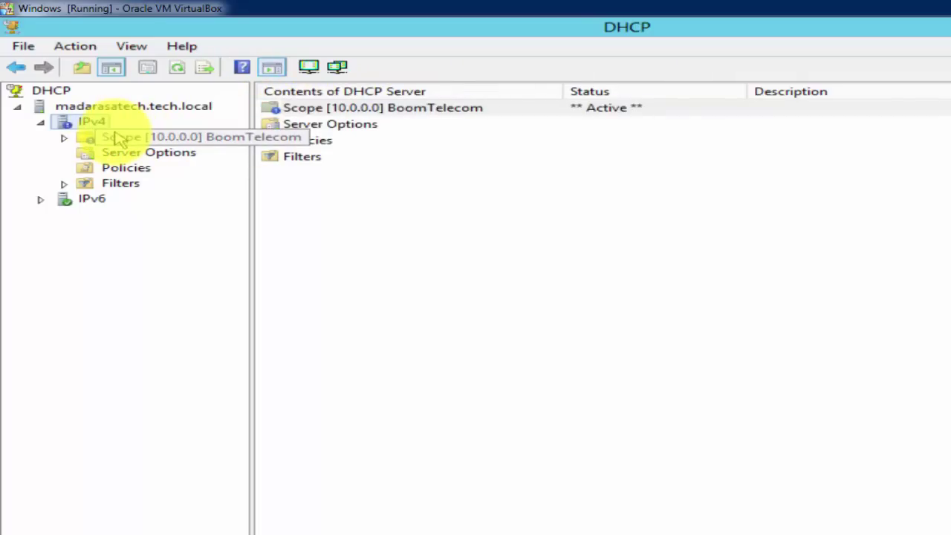
right_click(83, 126)
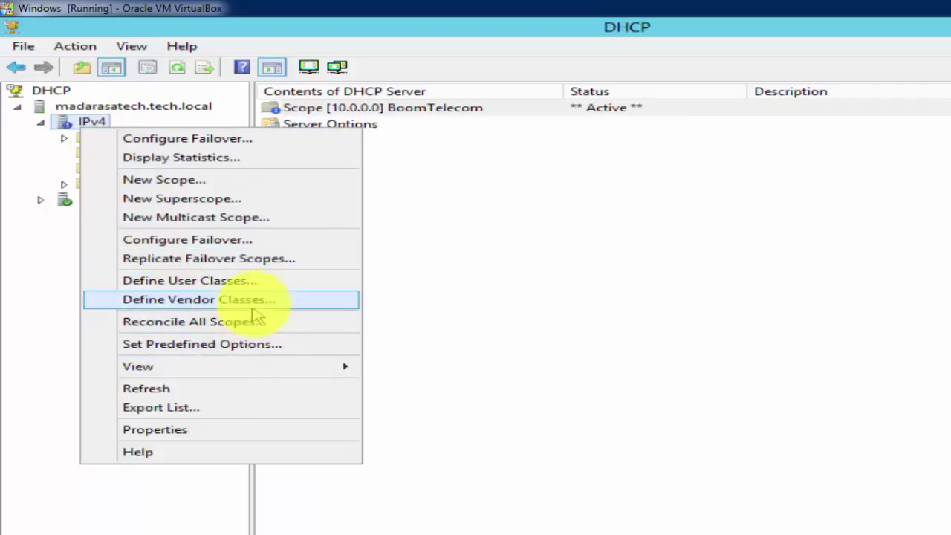
key("Escape")
double_click(123, 136)
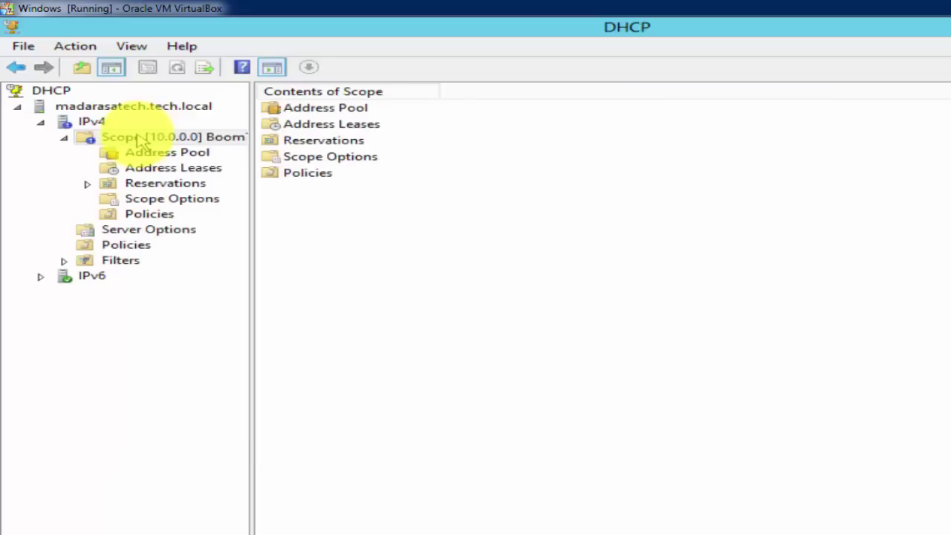
Step: Deactivate the BoomTelecom scope, confirming the warning, then activate it again
right_click(140, 137)
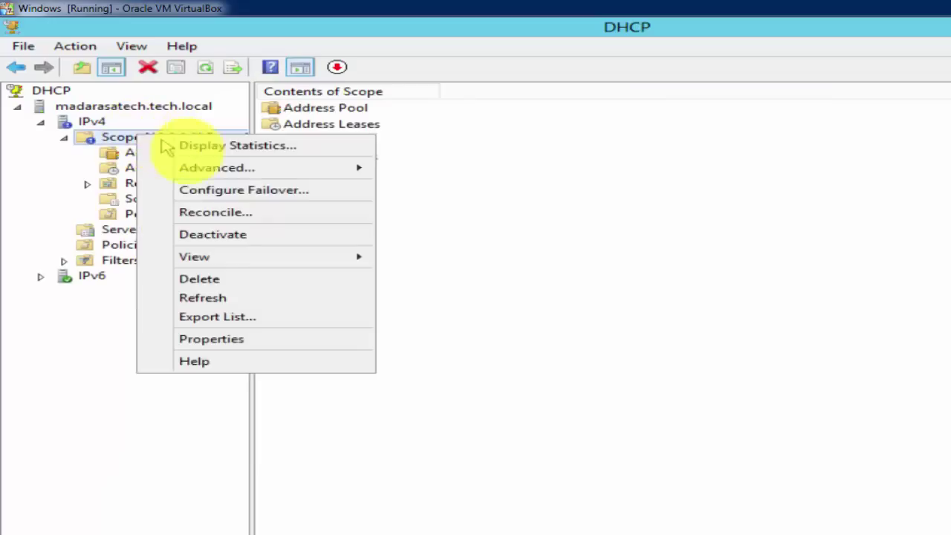
left_click(236, 235)
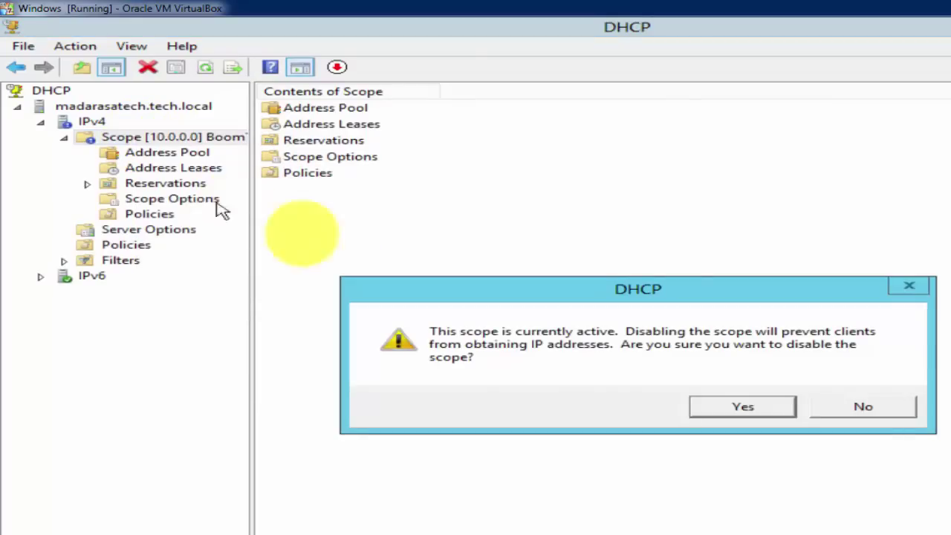
left_click(714, 408)
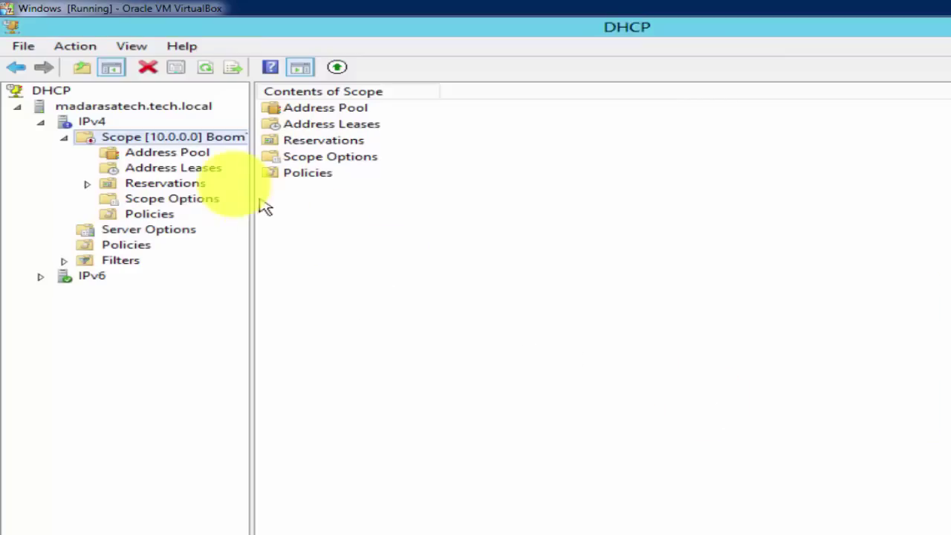
right_click(195, 139)
left_click(275, 240)
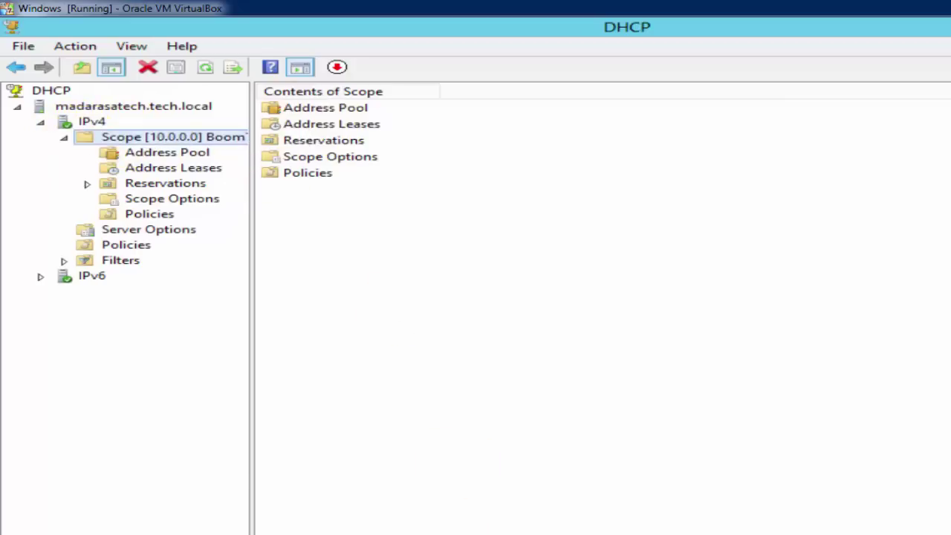
Step: Open a Command Prompt in the Windows 7 VM and run ipconfig, showing static 10.0.0.15, mask 255.0.0.0
left_click(287, 509)
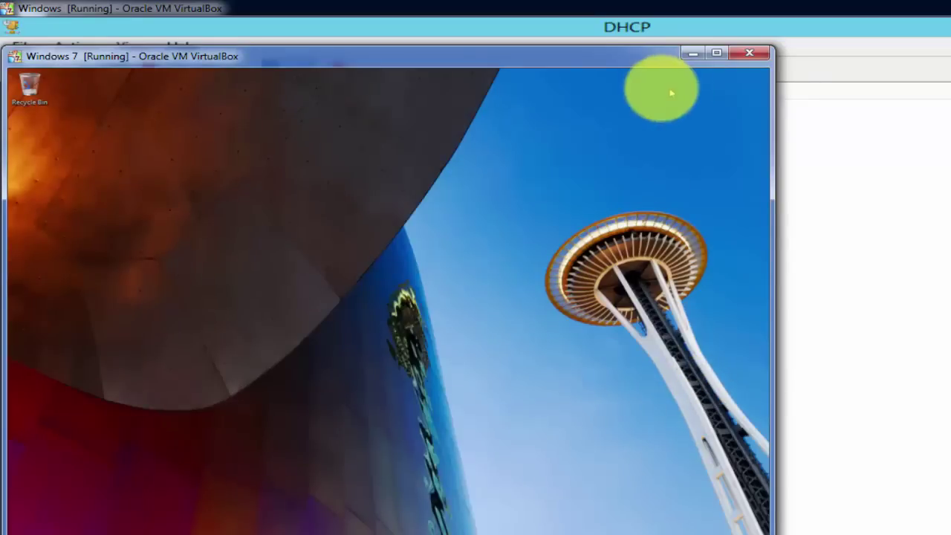
left_click_drag(630, 64, 950, 64)
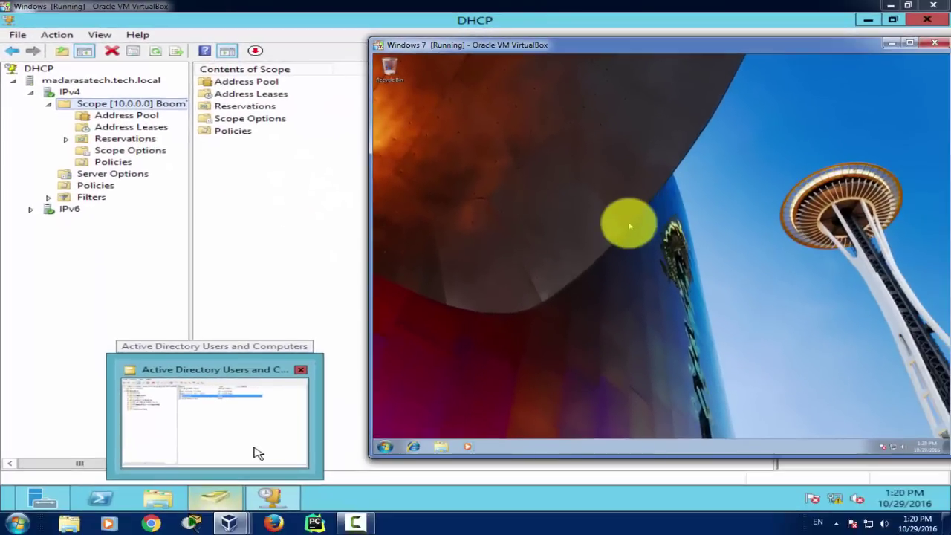
key("super+r")
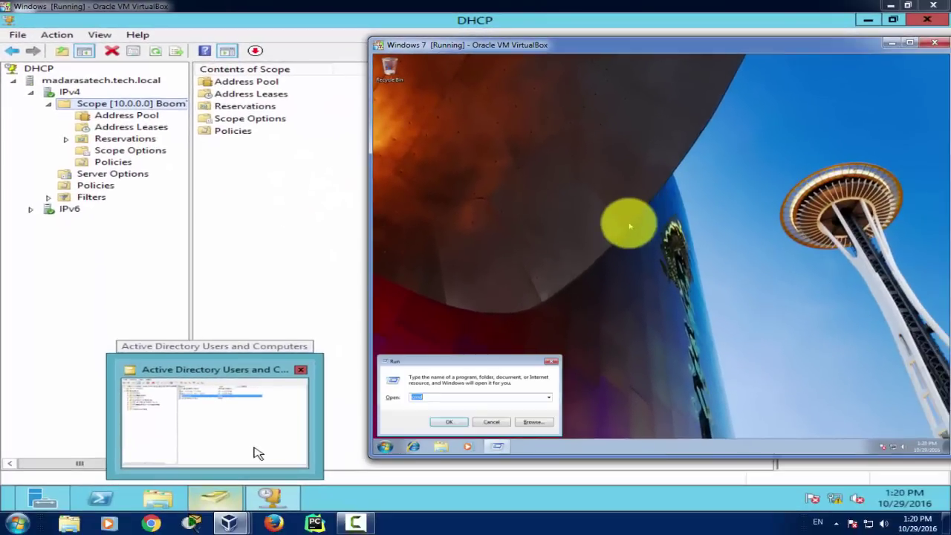
left_click_drag(666, 47, 488, 59)
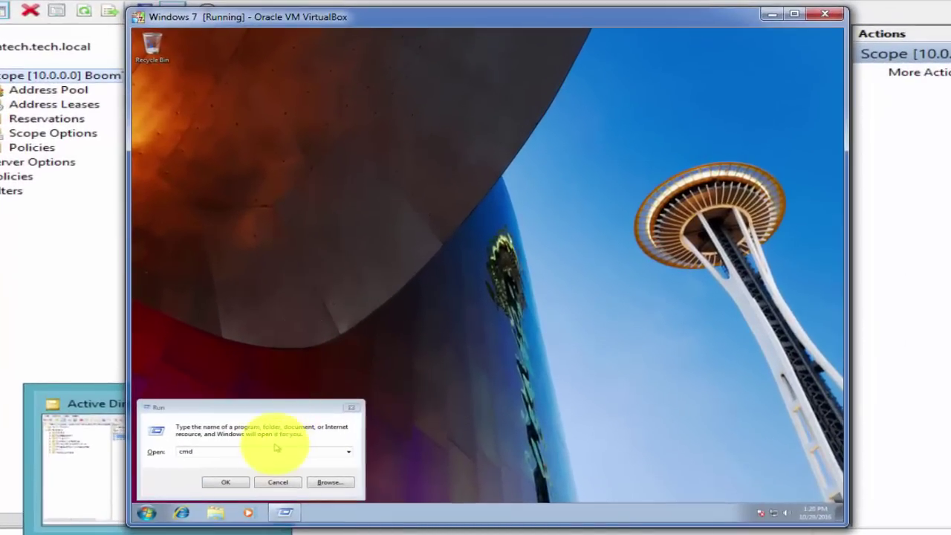
left_click(225, 481)
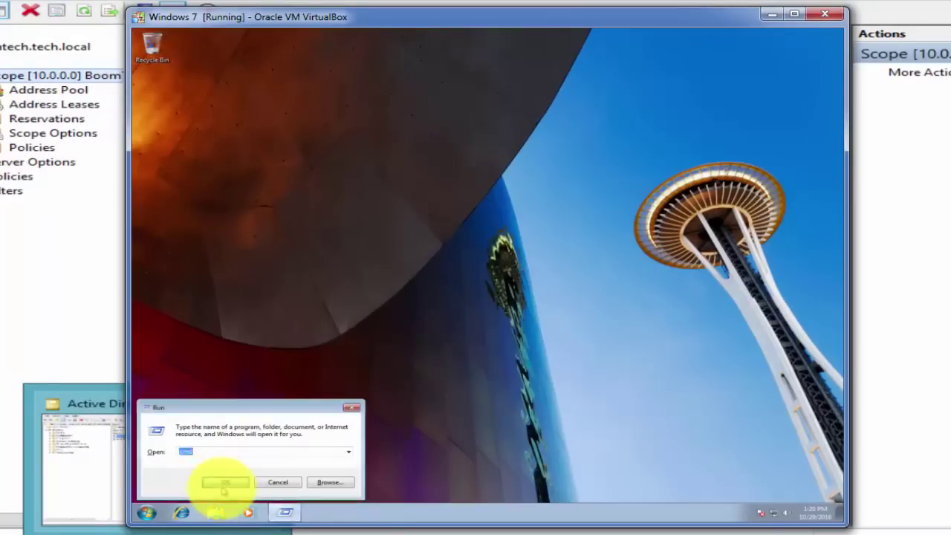
left_click_drag(320, 62, 413, 190)
type("ipconfig")
key("Return")
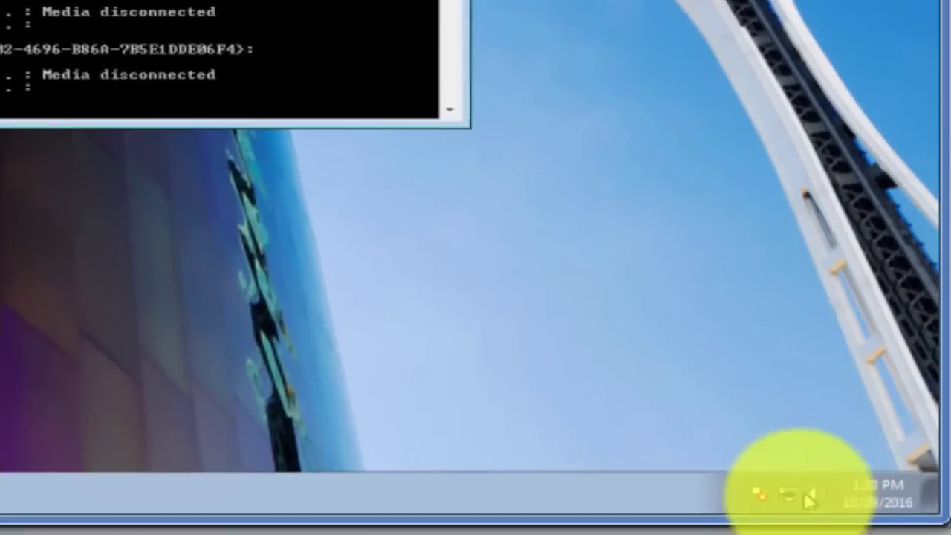
Step: Open Local Area Connection properties from Network and Sharing Center, entering the administrator password
right_click(810, 502)
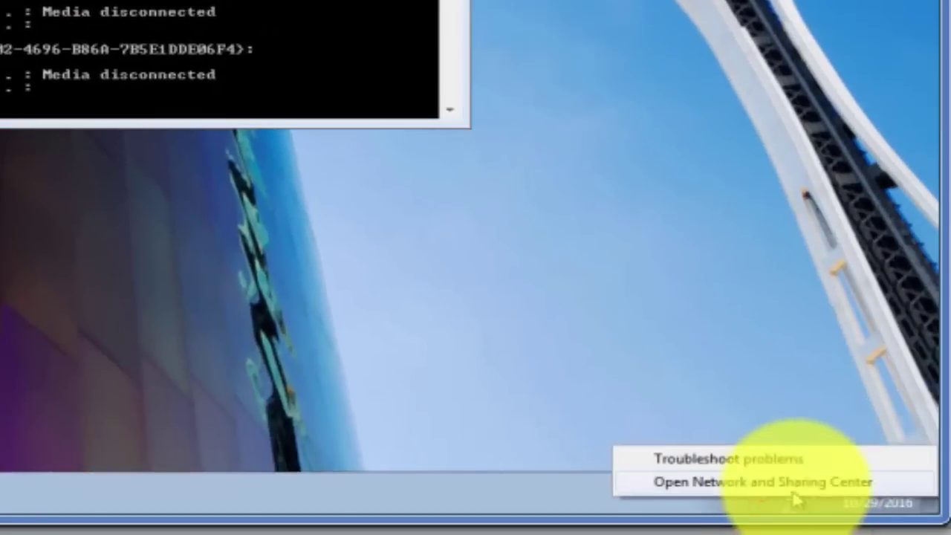
left_click(789, 482)
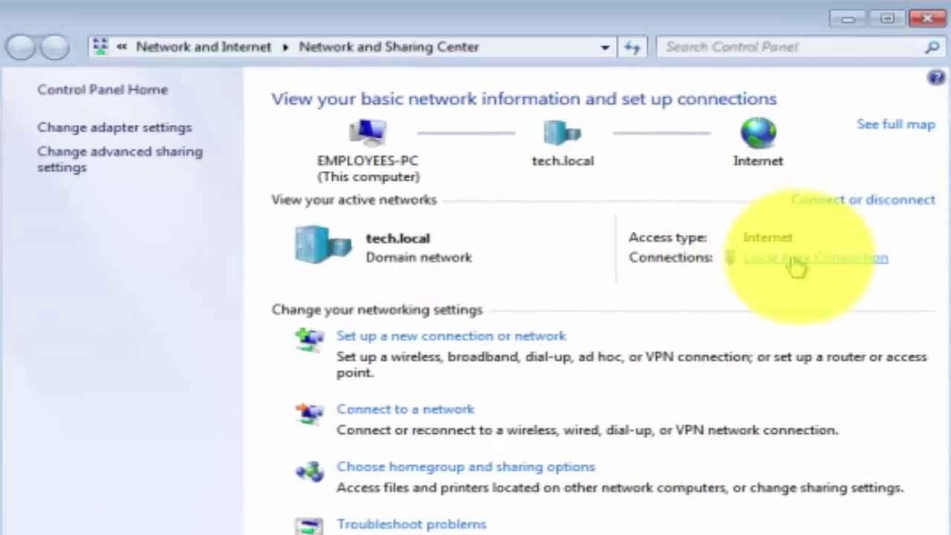
left_click(647, 75)
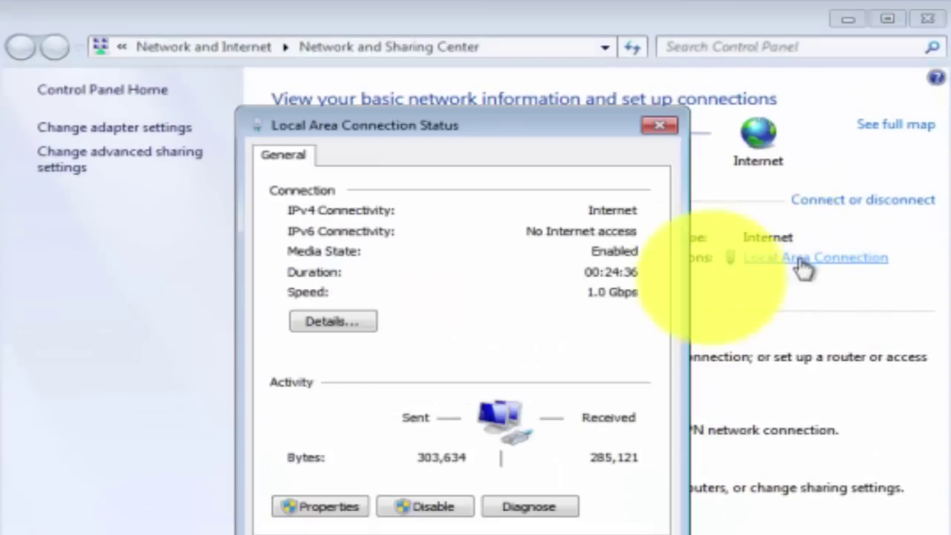
left_click(330, 507)
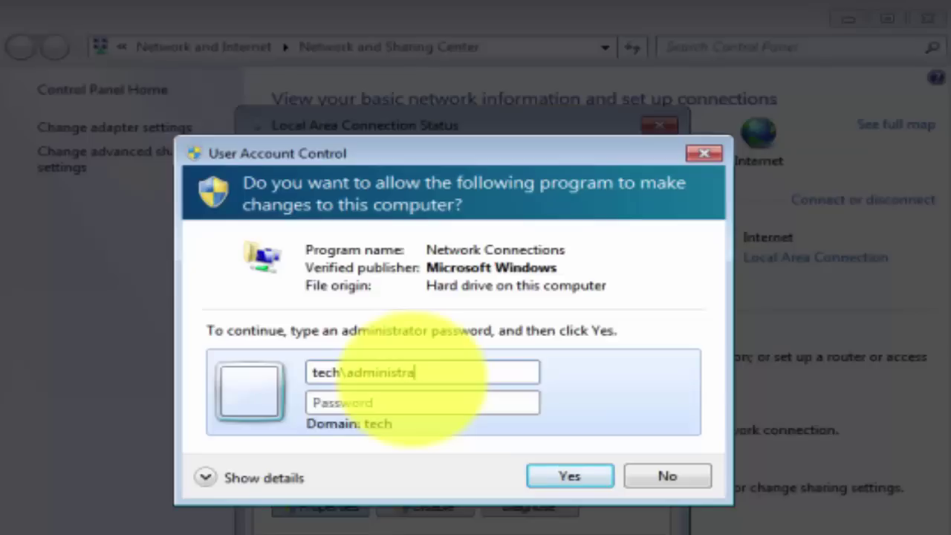
type("•••")
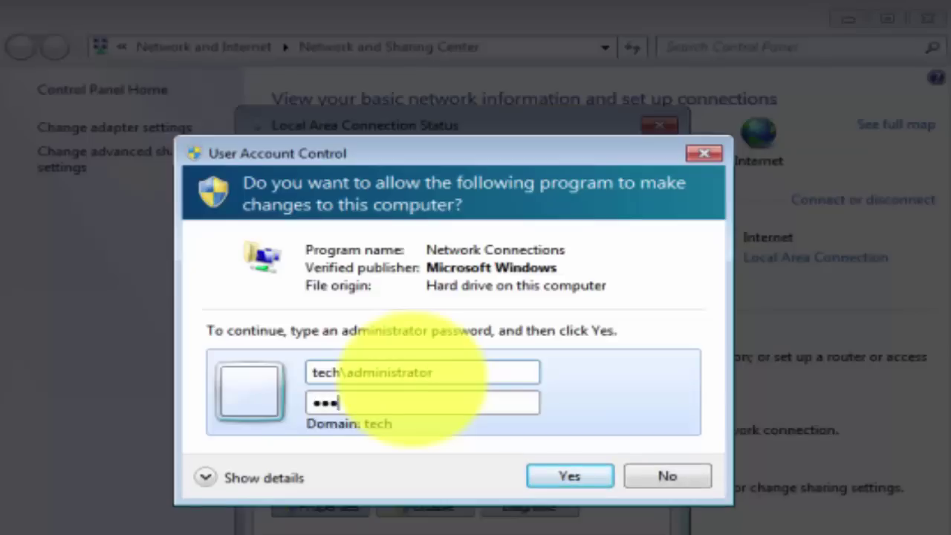
type("•••")
key("Return")
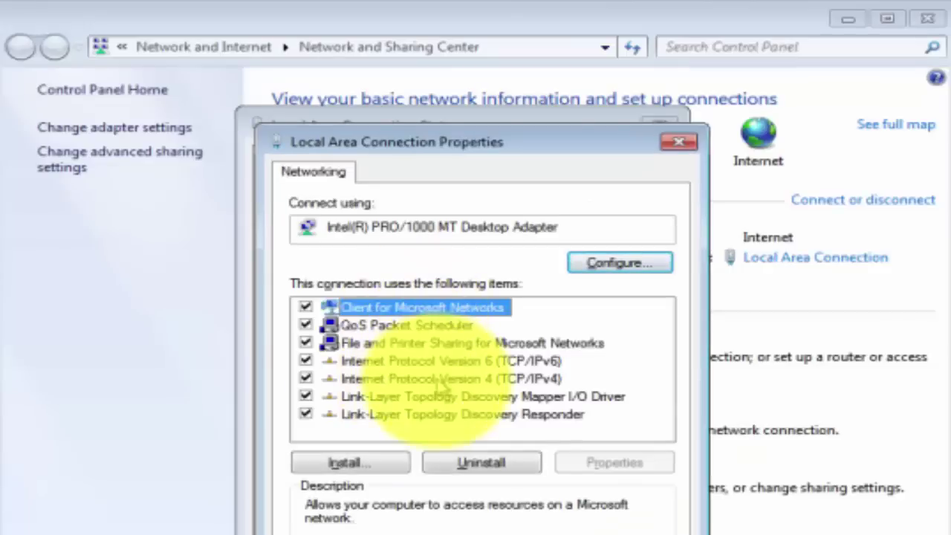
Step: Set IPv4 to obtain IP and DNS addresses automatically, then close all network windows
left_click(448, 395)
double_click(446, 378)
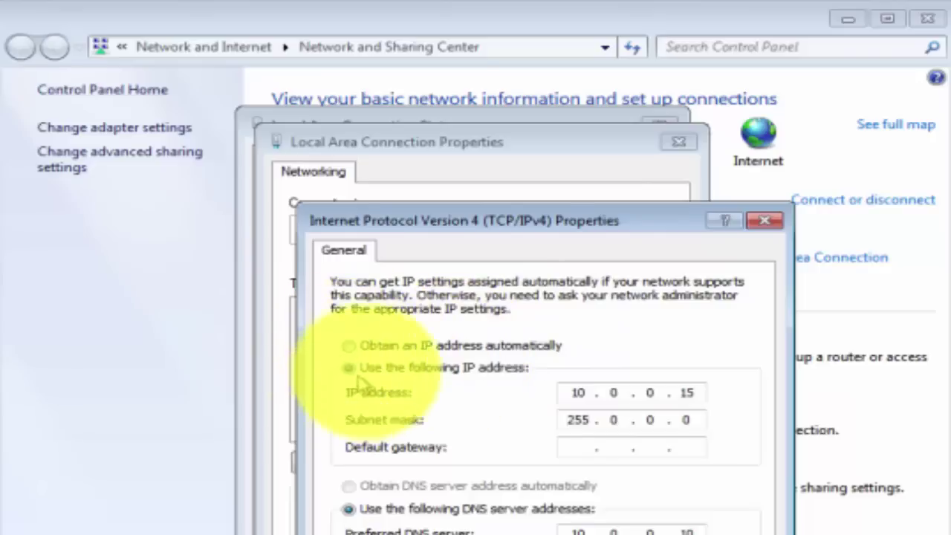
left_click(350, 345)
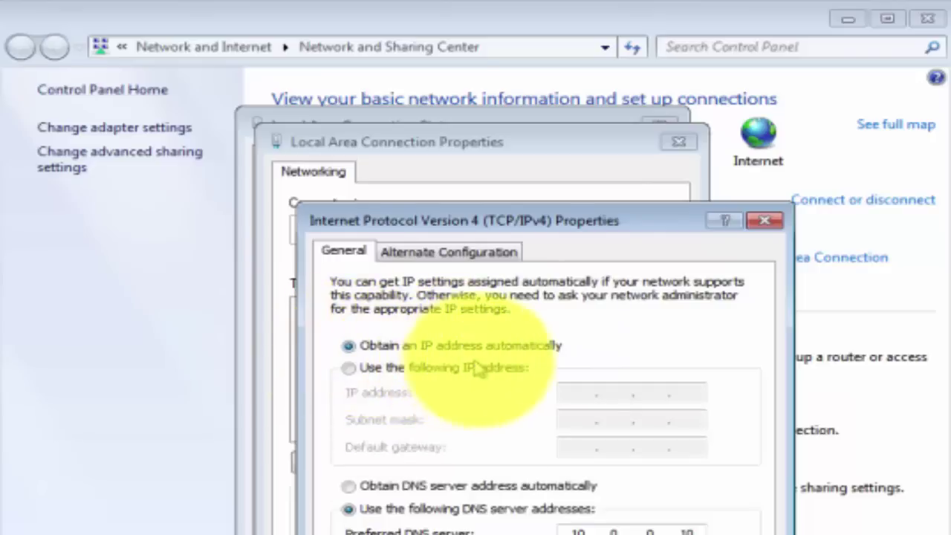
left_click(401, 486)
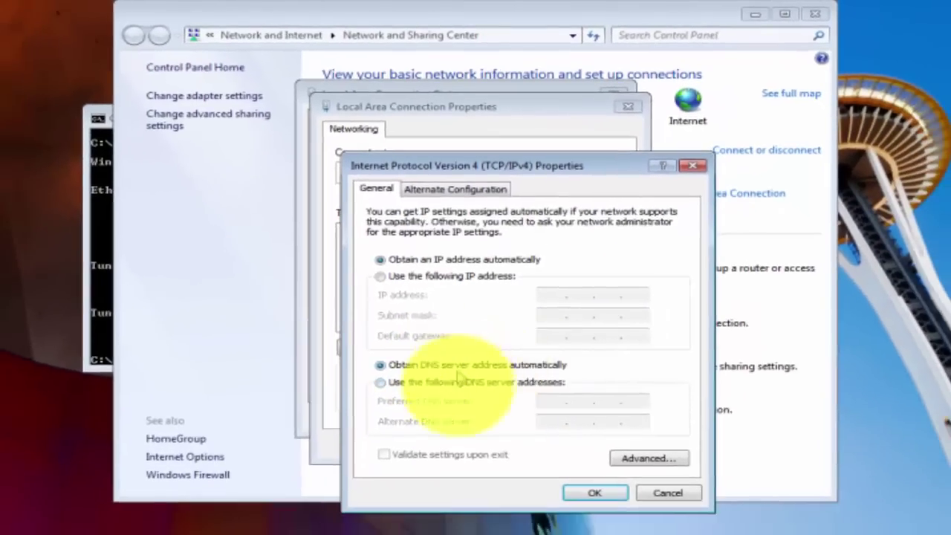
left_click(597, 493)
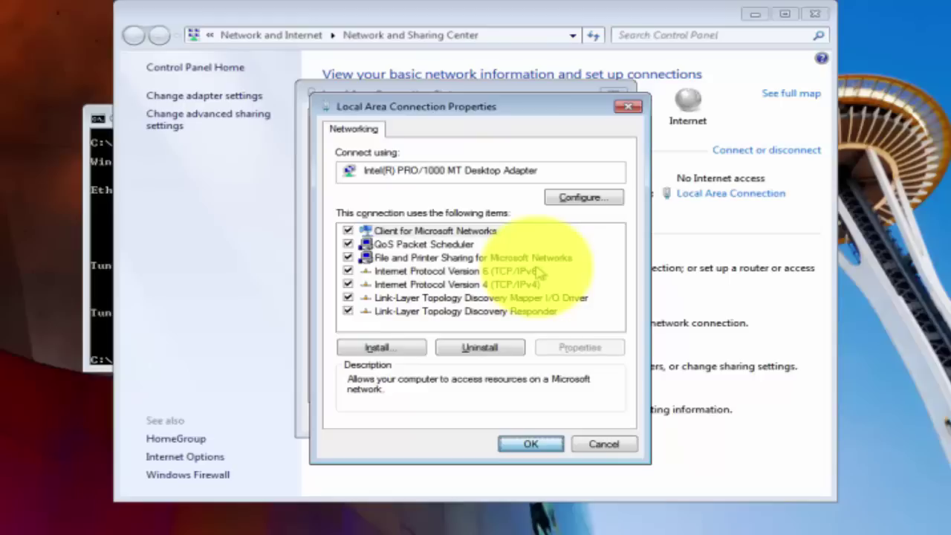
key("Escape")
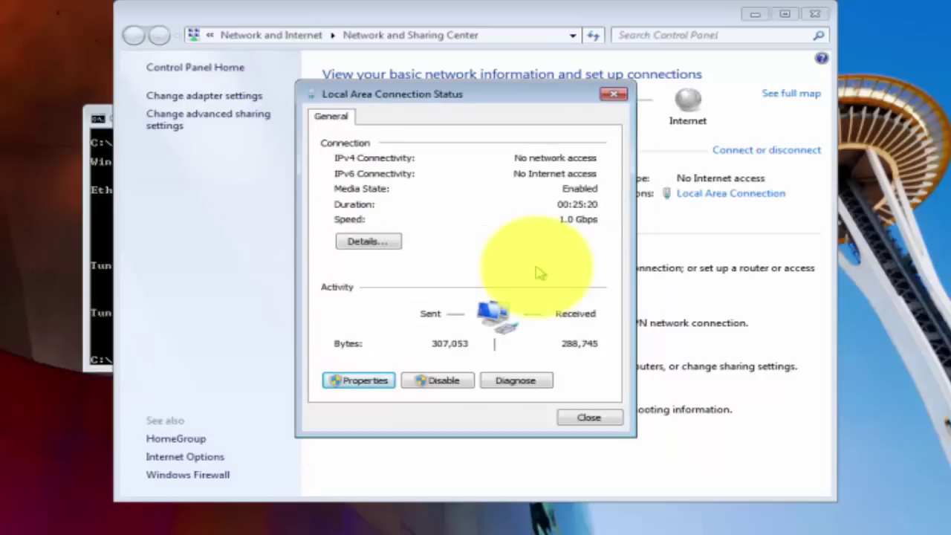
left_click(598, 418)
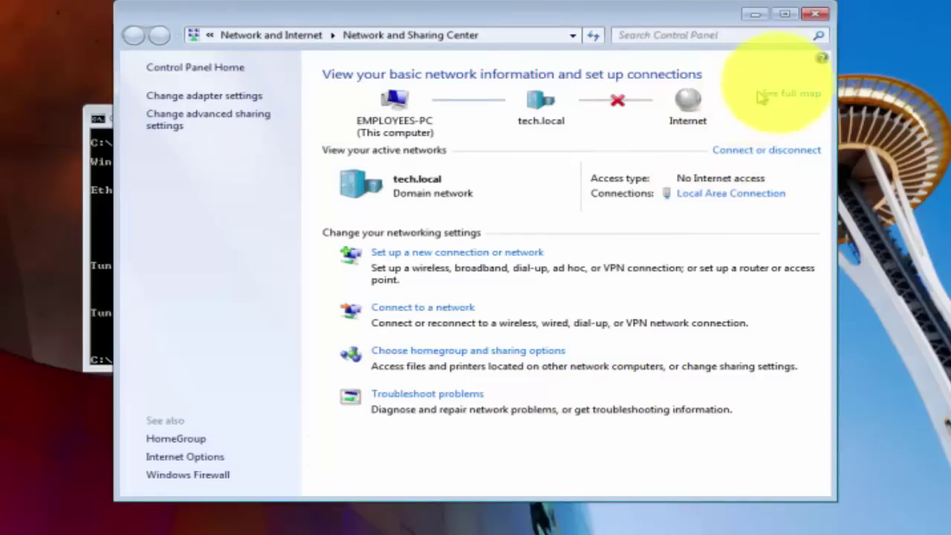
left_click(819, 20)
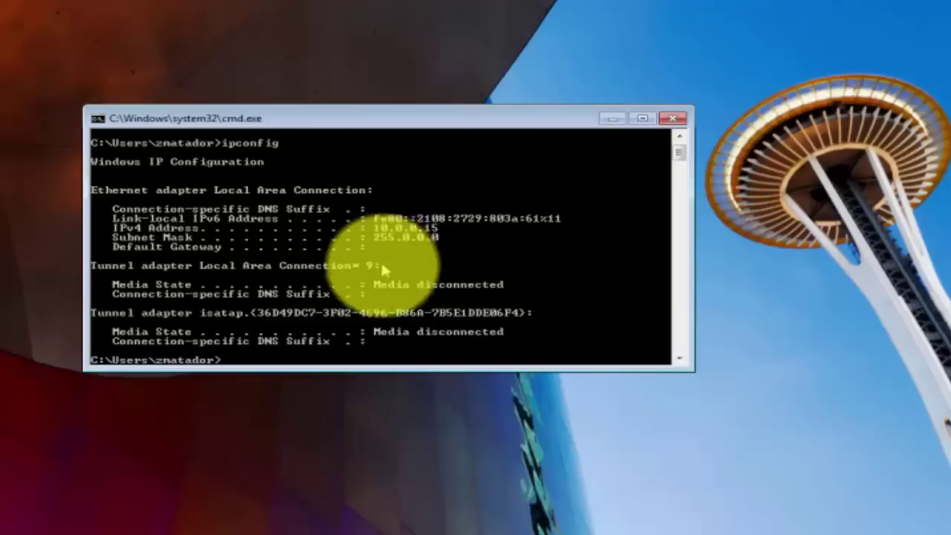
Step: Enlarge the console and rerun ipconfig to confirm DHCP address 10.0.0.21, gateway 10.0.0.1, then close it
left_click_drag(427, 118, 444, 71)
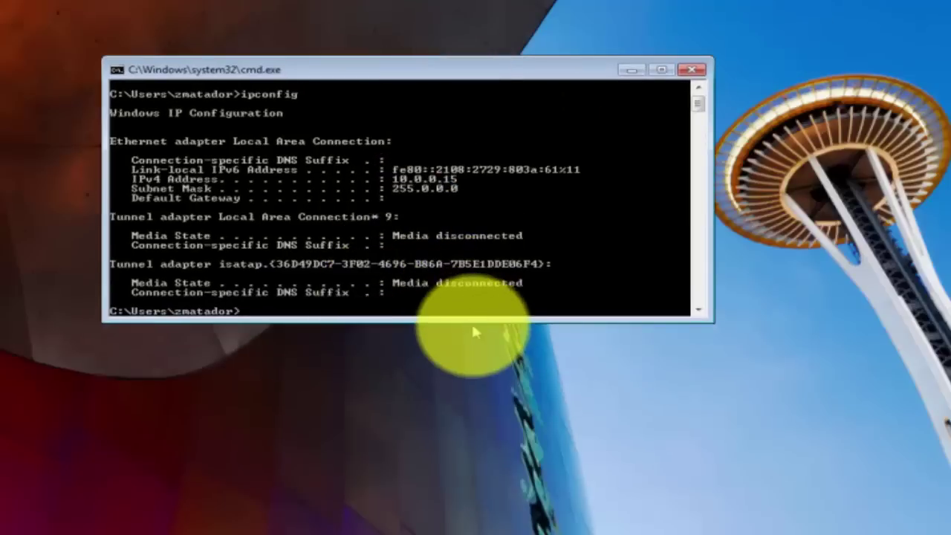
left_click_drag(468, 321, 483, 499)
type("ipconfig")
key("Return")
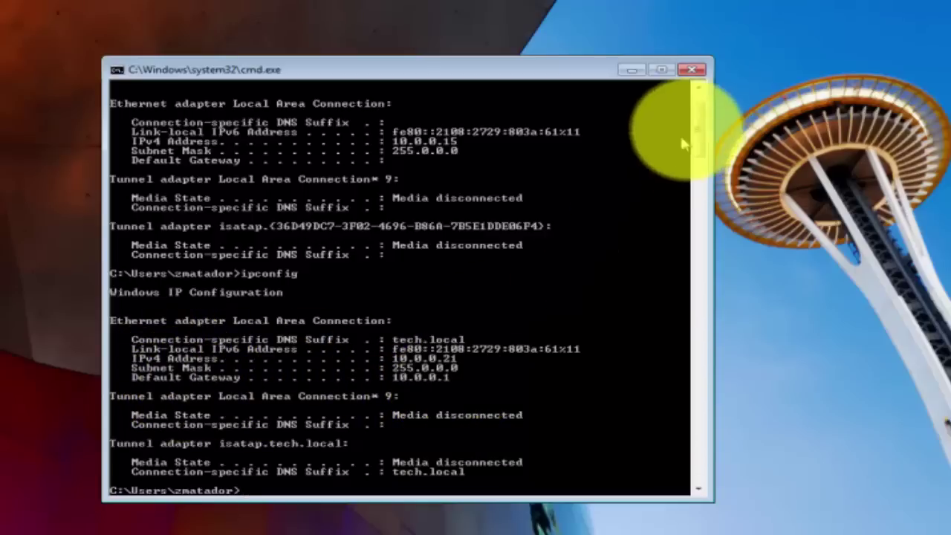
left_click(689, 70)
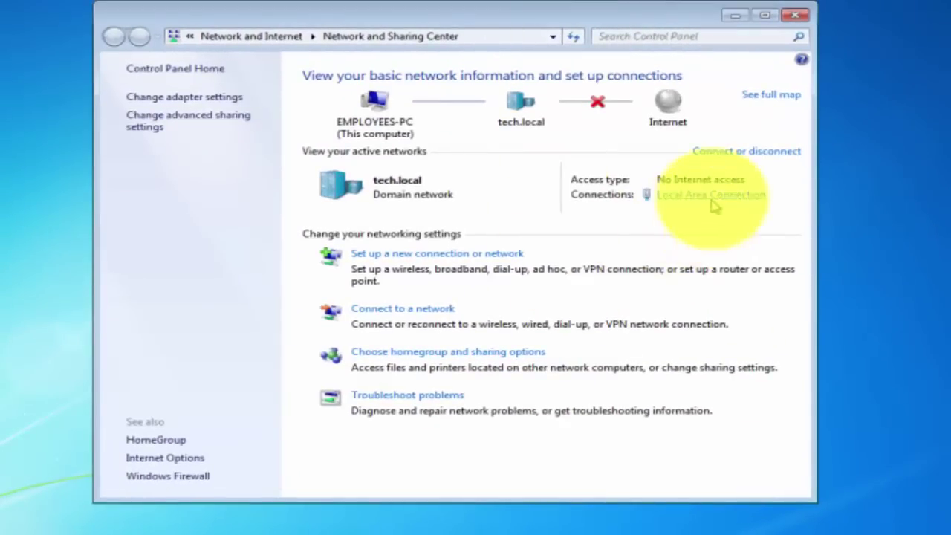
Step: Open Local Area Connection properties with administrator credentials and select Internet Protocol Version 4
left_click(579, 195)
left_click(11, 523)
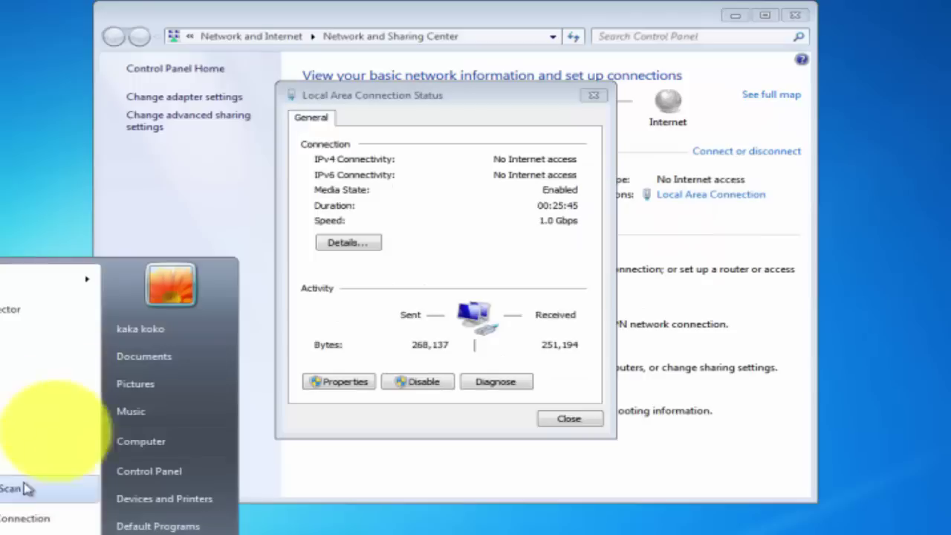
left_click(448, 281)
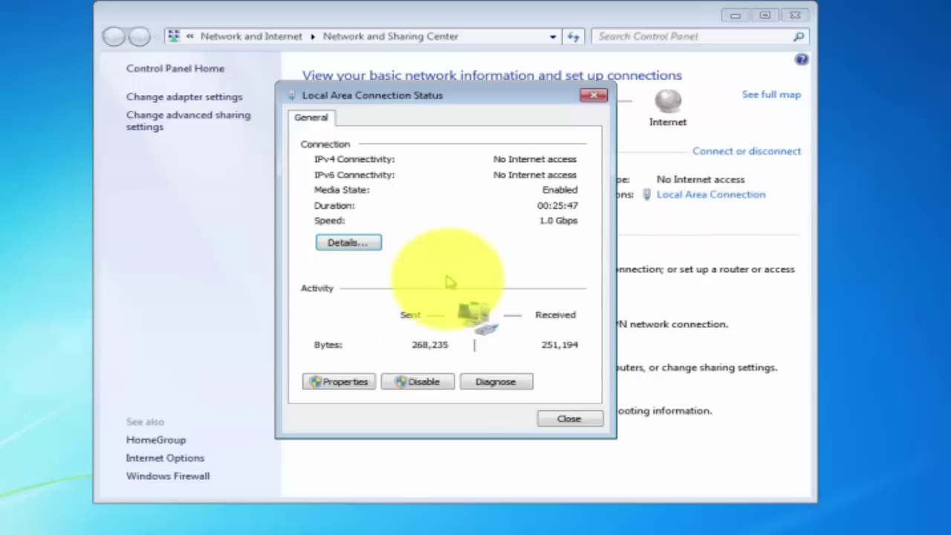
left_click(340, 381)
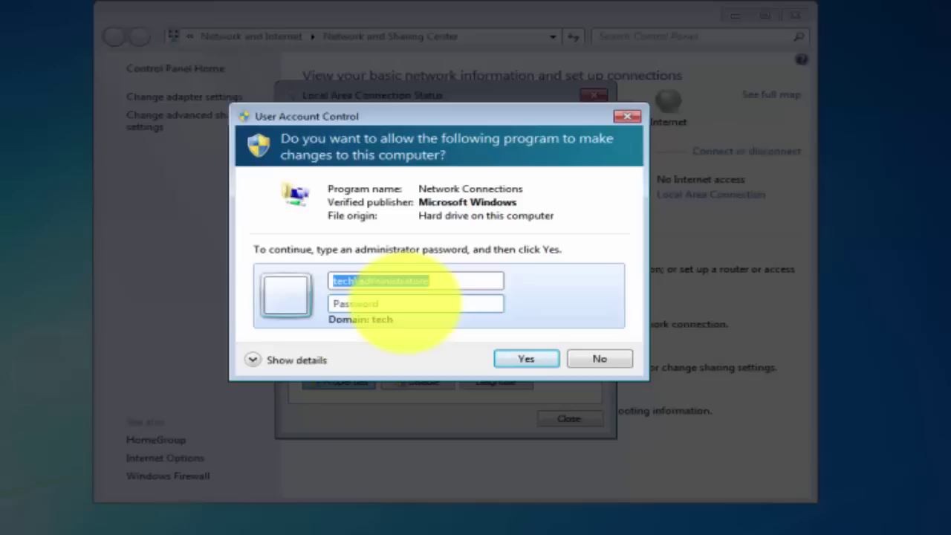
type("pa")
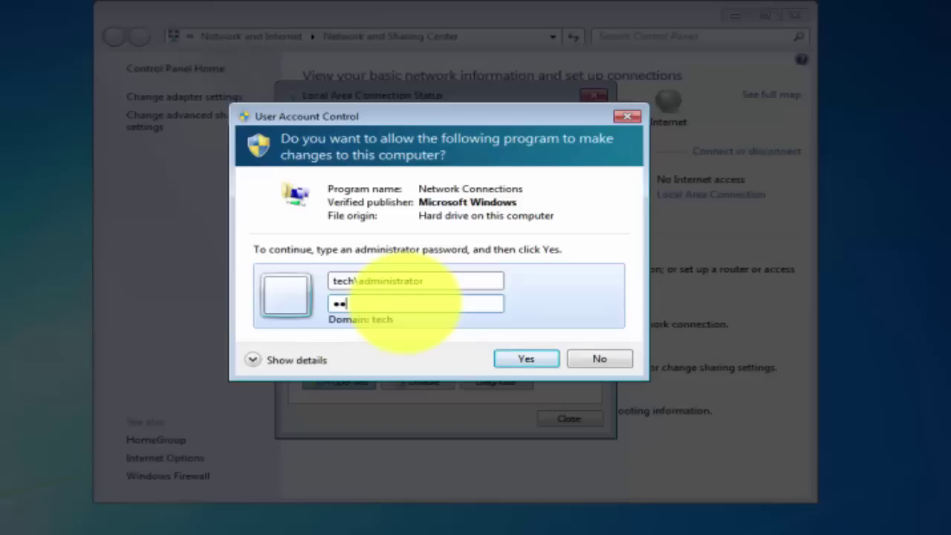
key("Return")
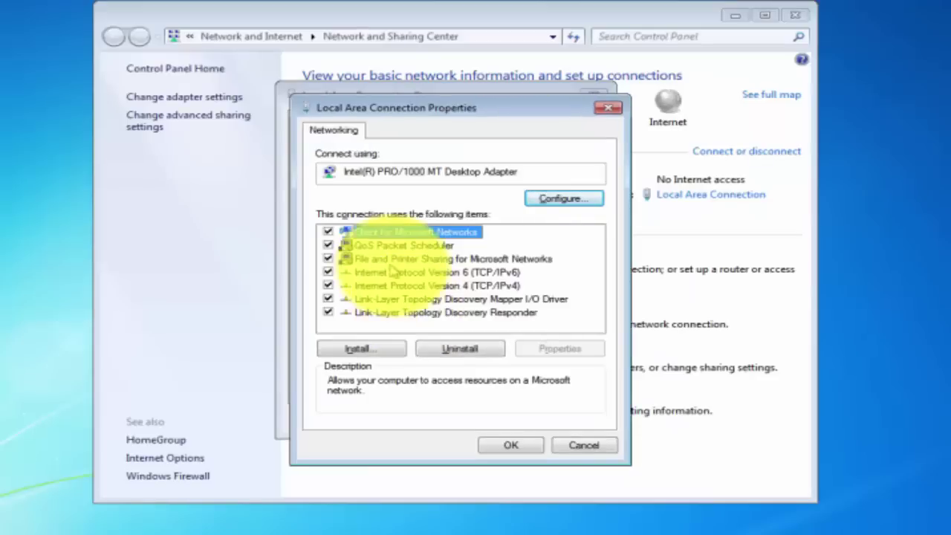
left_click(432, 287)
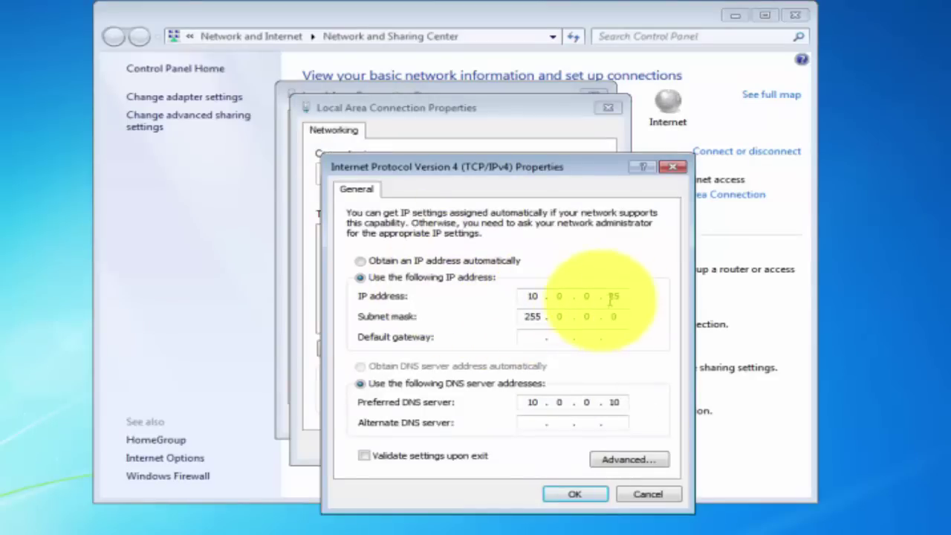
Step: Run ipconfig in a new Command Prompt, confirming static 10.0.0.25 with mask 255.0.0.0
key("super+r")
type("cmd")
key("Return")
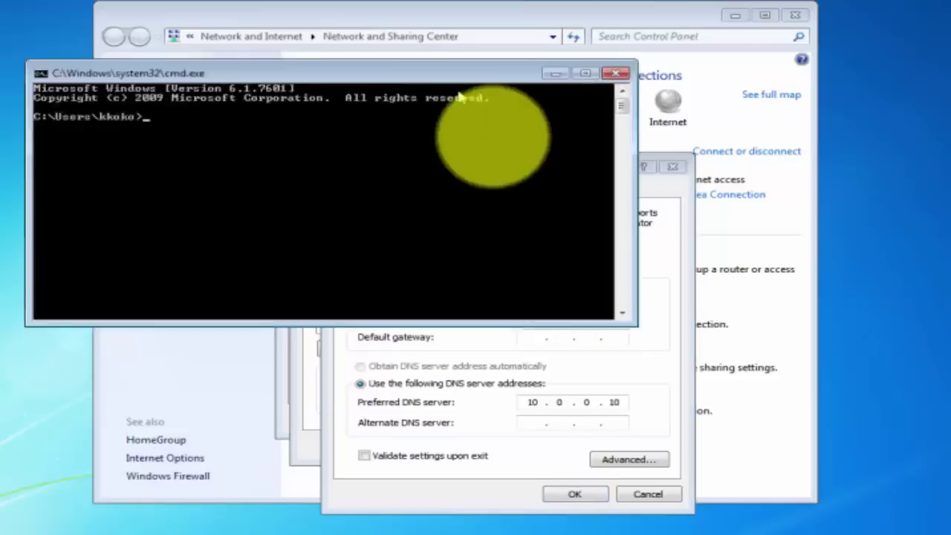
left_click_drag(443, 63, 548, 250)
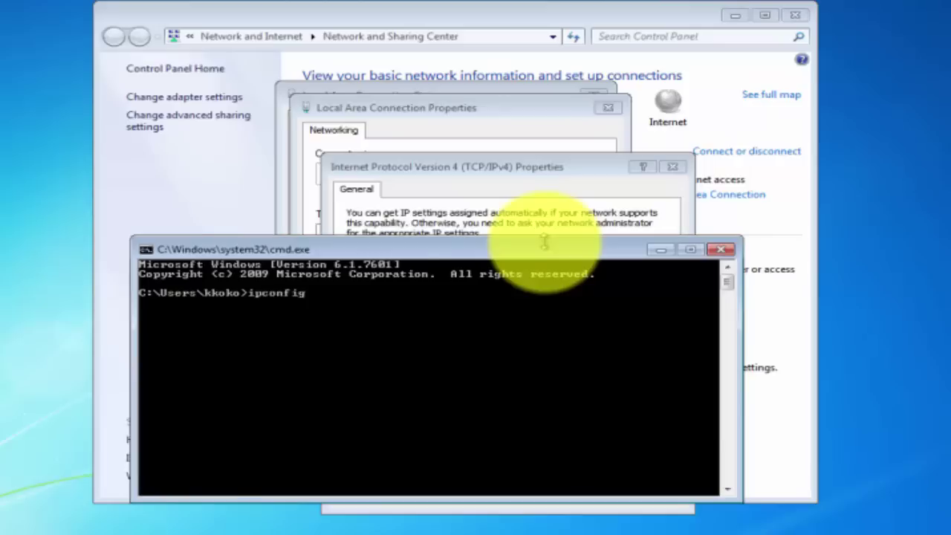
type("ipconfig")
key("Return")
left_click_drag(505, 264, 576, 383)
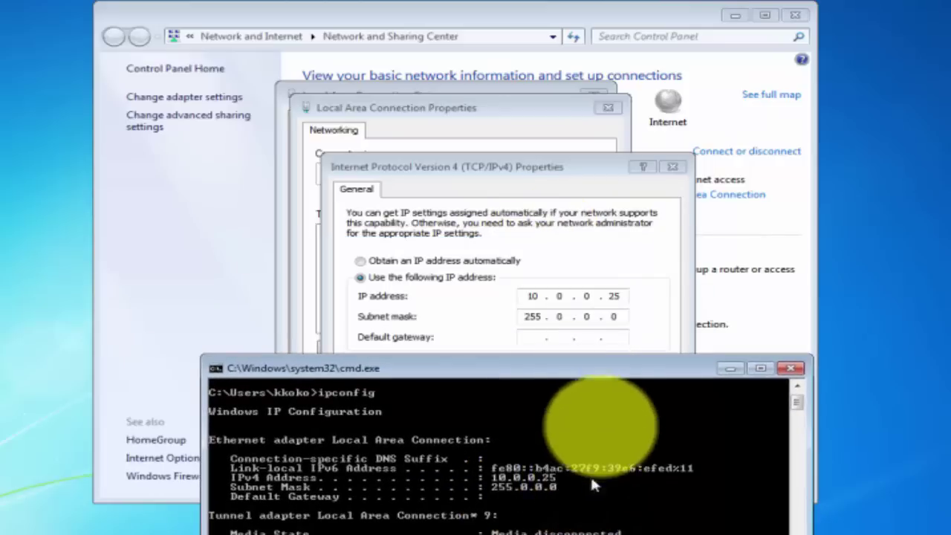
Step: Switch IPv4 to obtain IP and DNS addresses automatically and close properties, status and Network and Sharing Center
left_click(791, 368)
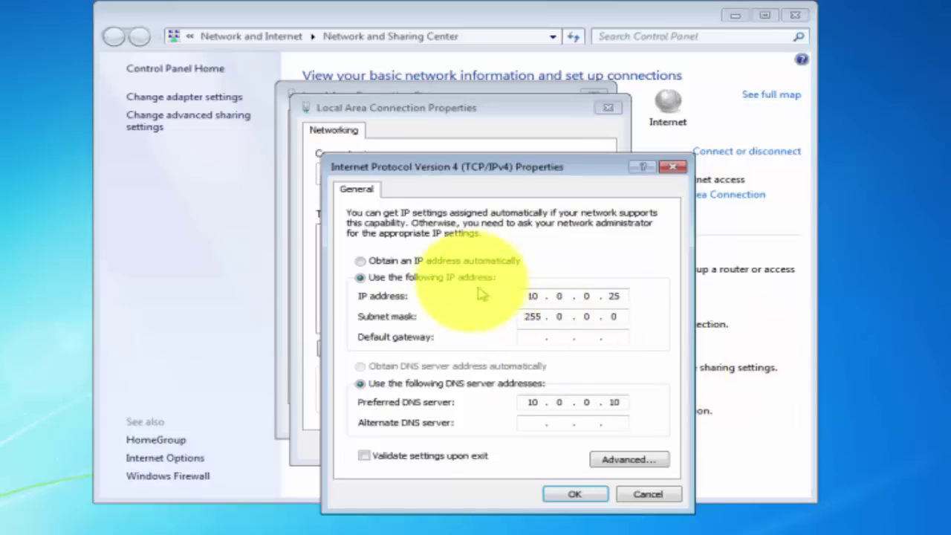
left_click(420, 260)
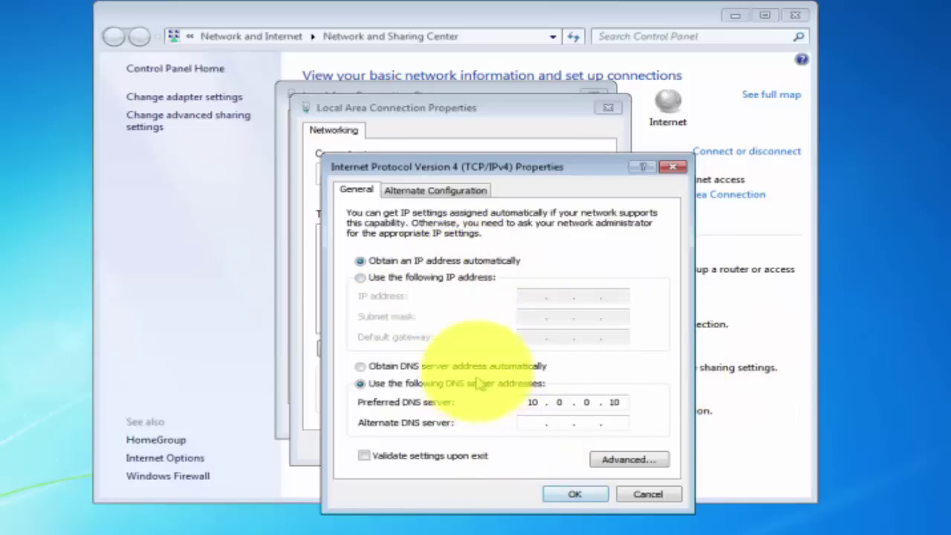
left_click(475, 365)
left_click(574, 494)
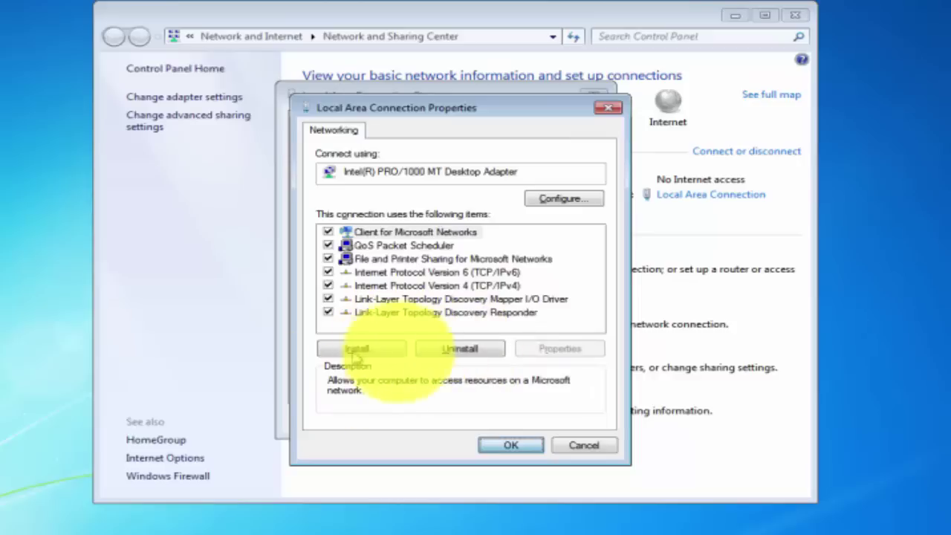
key("Return")
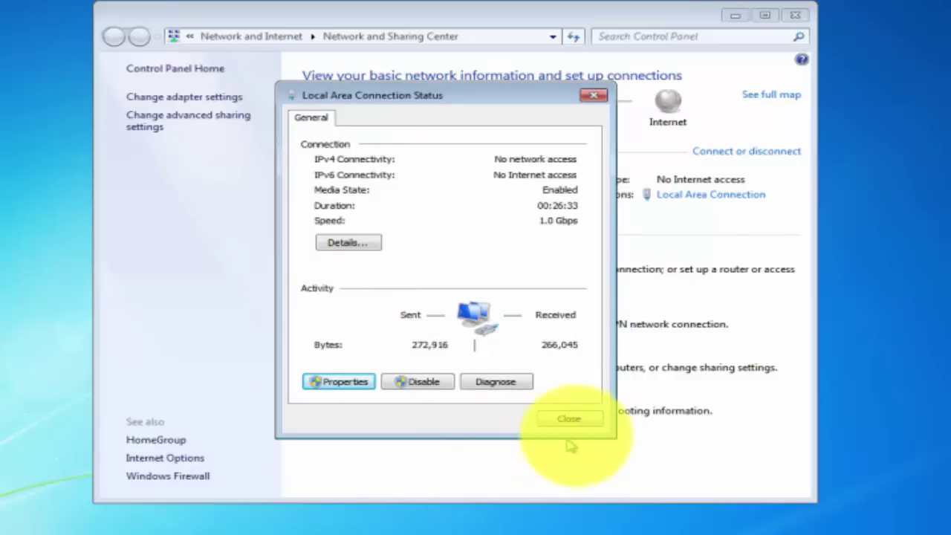
left_click(585, 420)
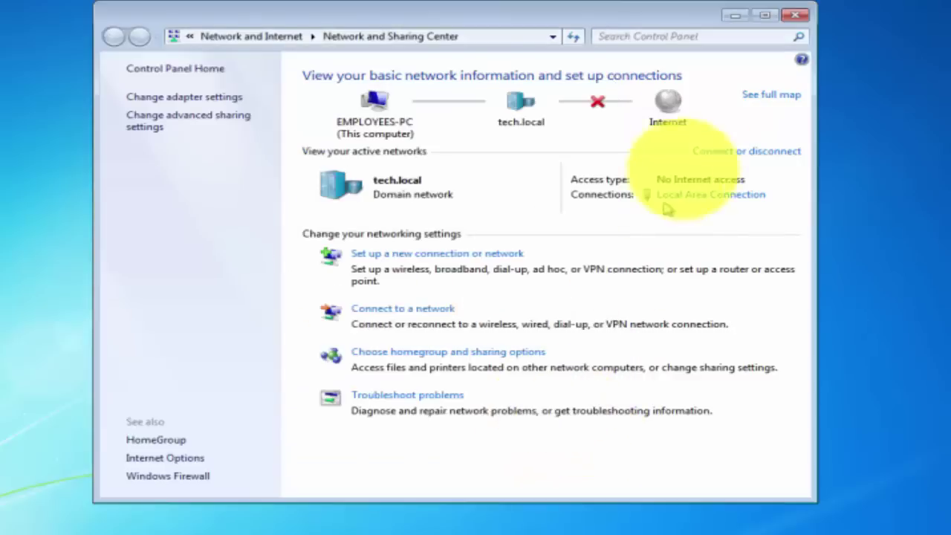
left_click(795, 15)
key("super")
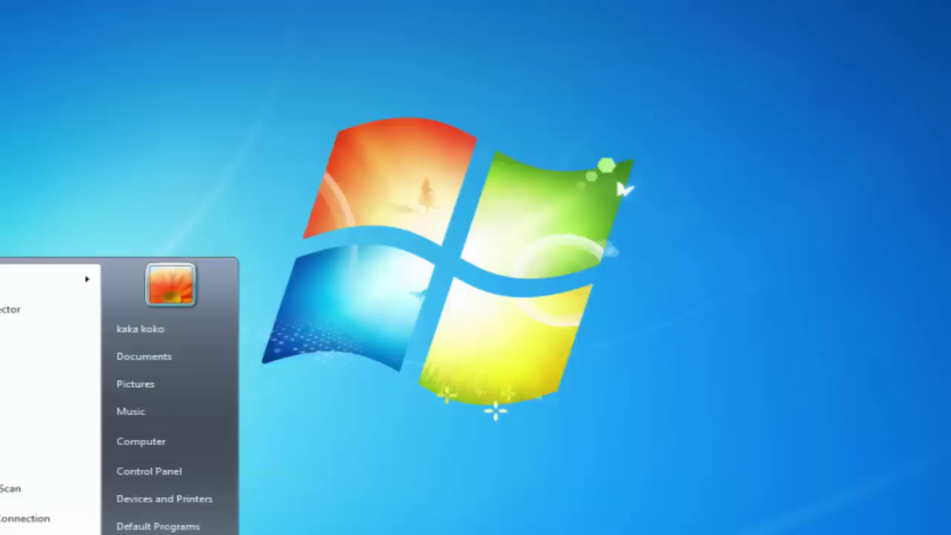
Step: Open a fresh Command Prompt, resize it taller, and run ipconfig to check the new address
left_click(330, 367)
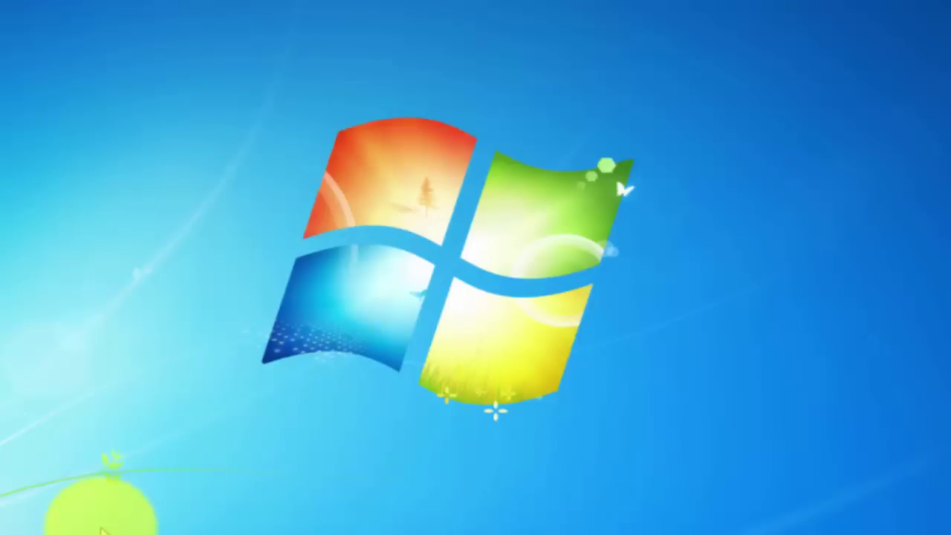
key("super+r")
key("Return")
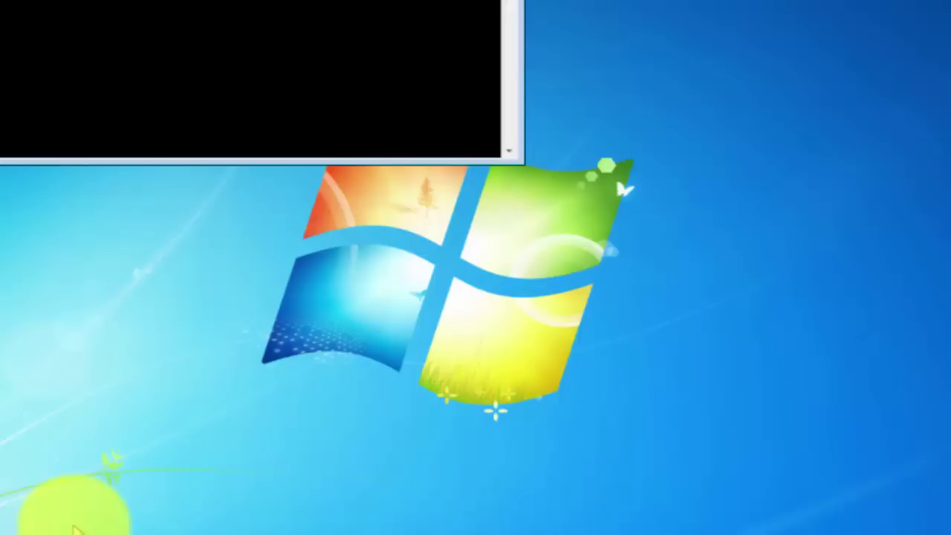
left_click_drag(292, 0, 291, 88)
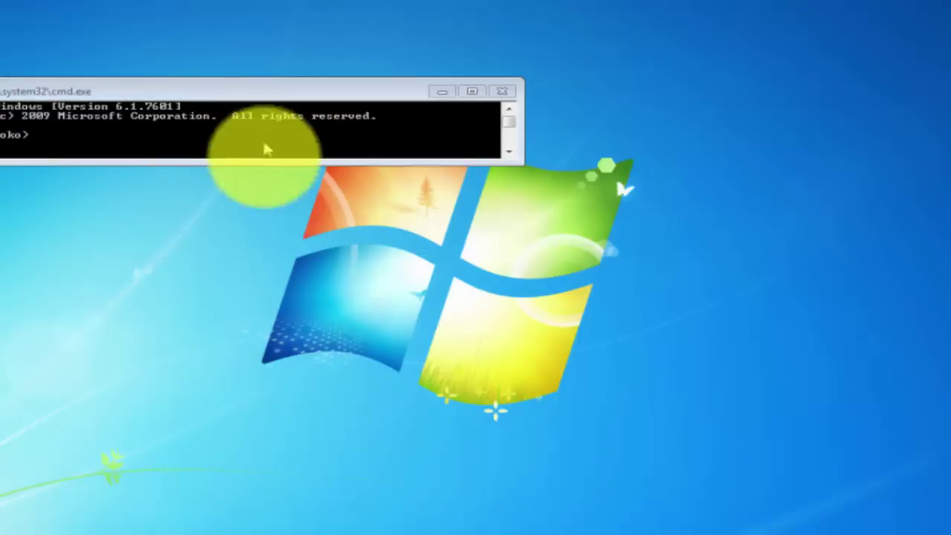
left_click_drag(276, 159, 307, 526)
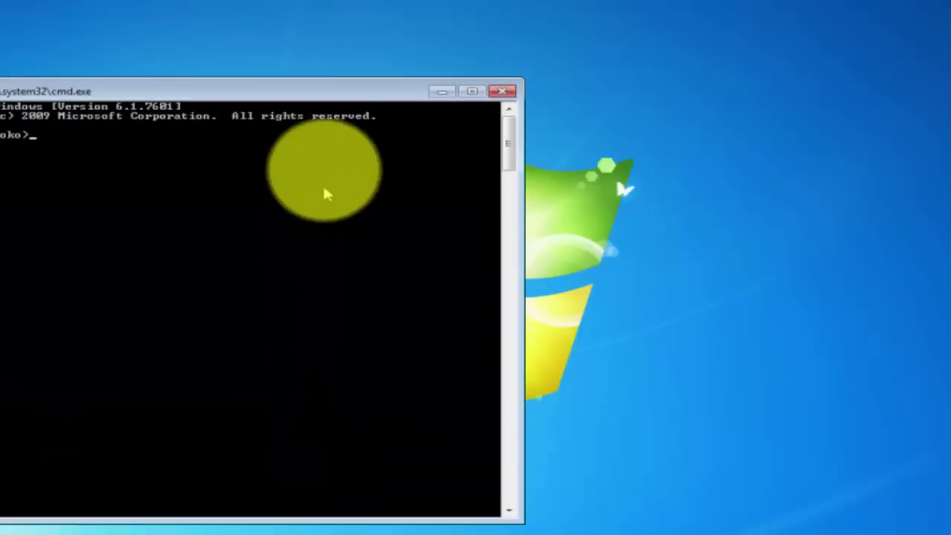
left_click_drag(324, 80, 681, 167)
type("ipconfig")
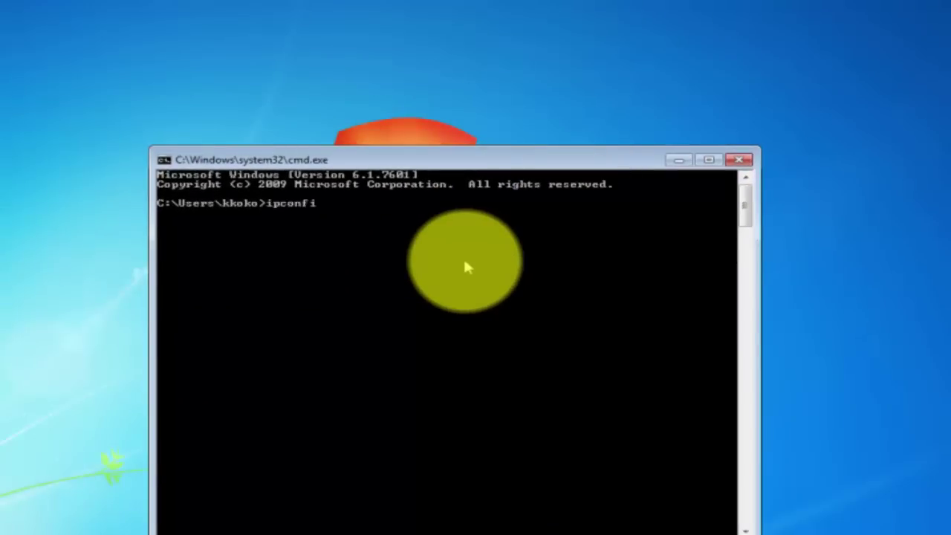
key("Return")
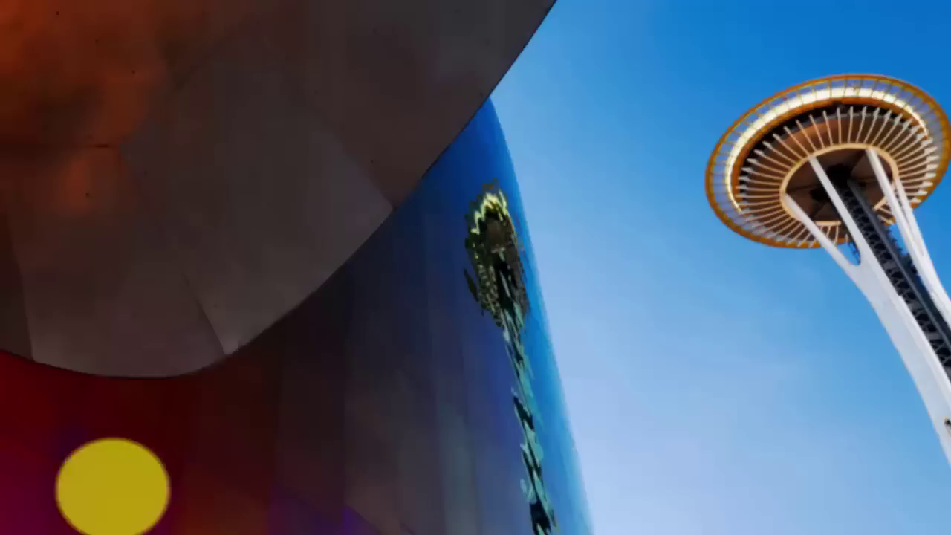
Step: On the second client, open a Command Prompt to review DHCP address 10.0.0.21, then close it
key("super+r")
key("Return")
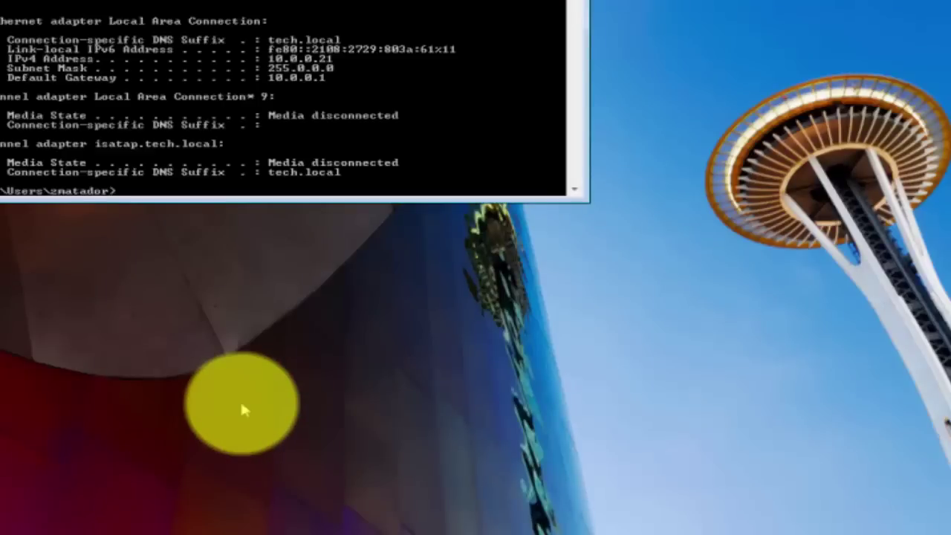
left_click_drag(314, 0, 548, 149)
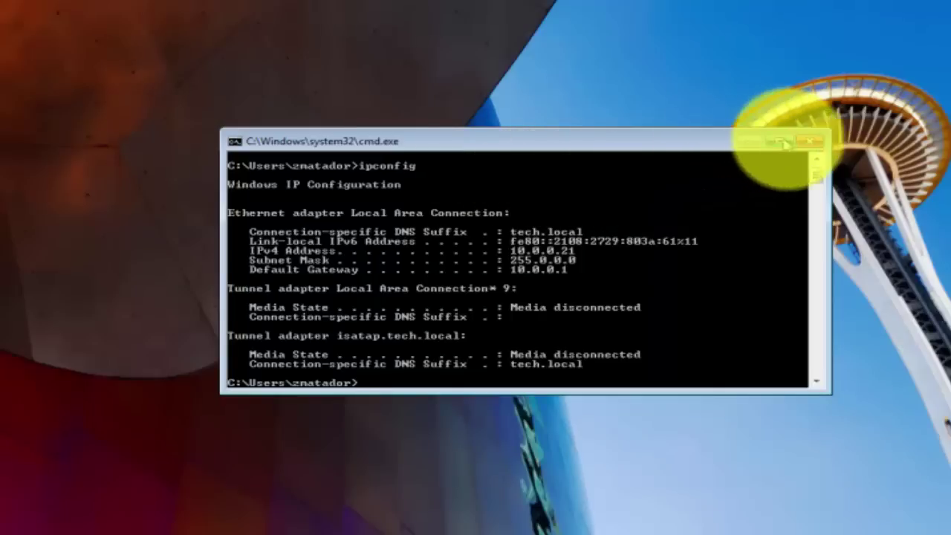
left_click(813, 144)
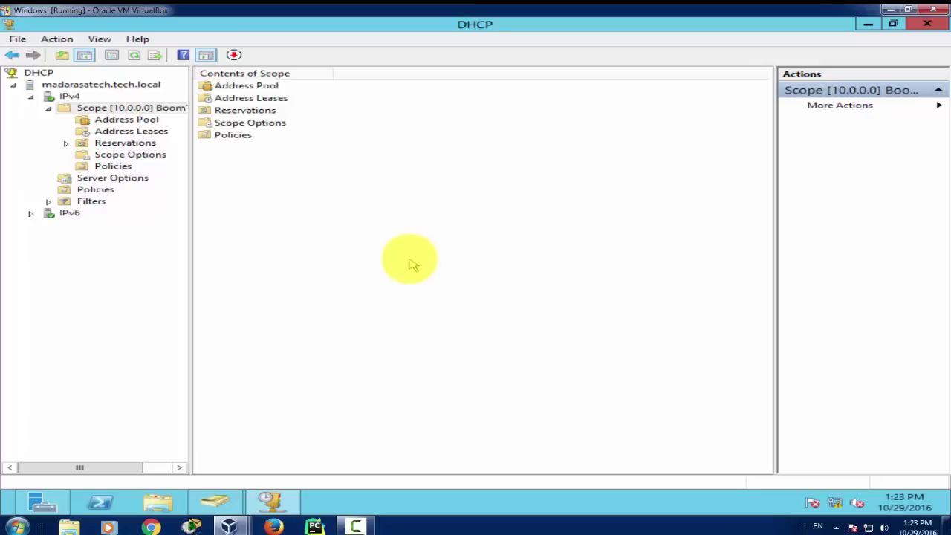
left_click(139, 133)
left_click(128, 119)
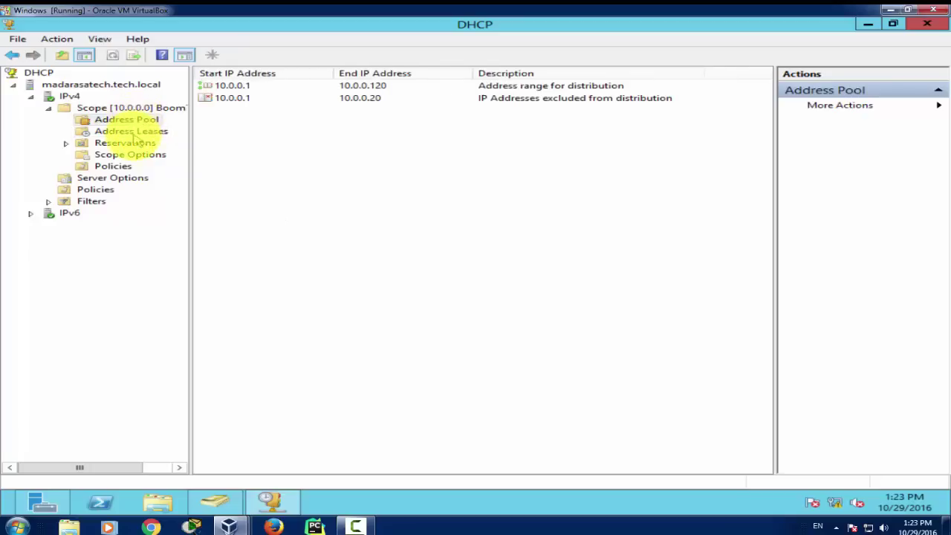
left_click(129, 155)
left_click(132, 142)
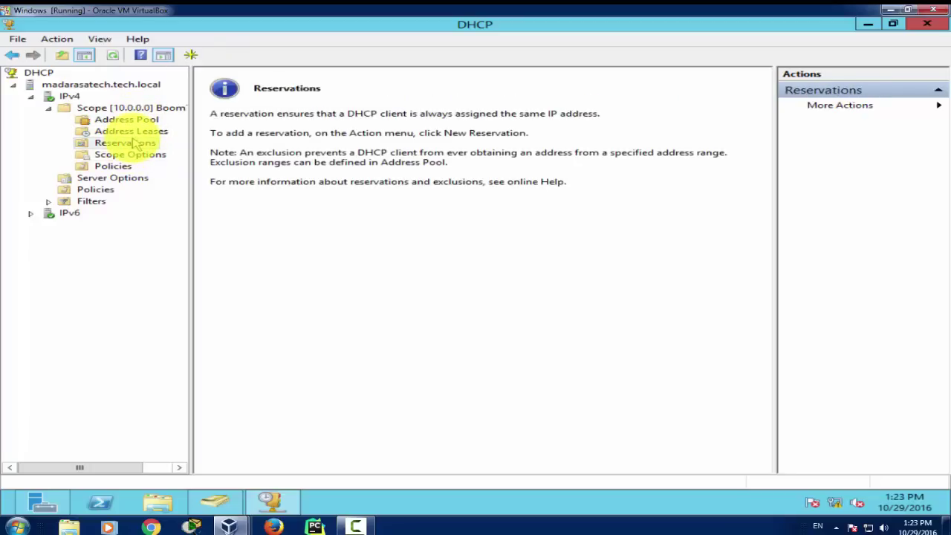
left_click(128, 119)
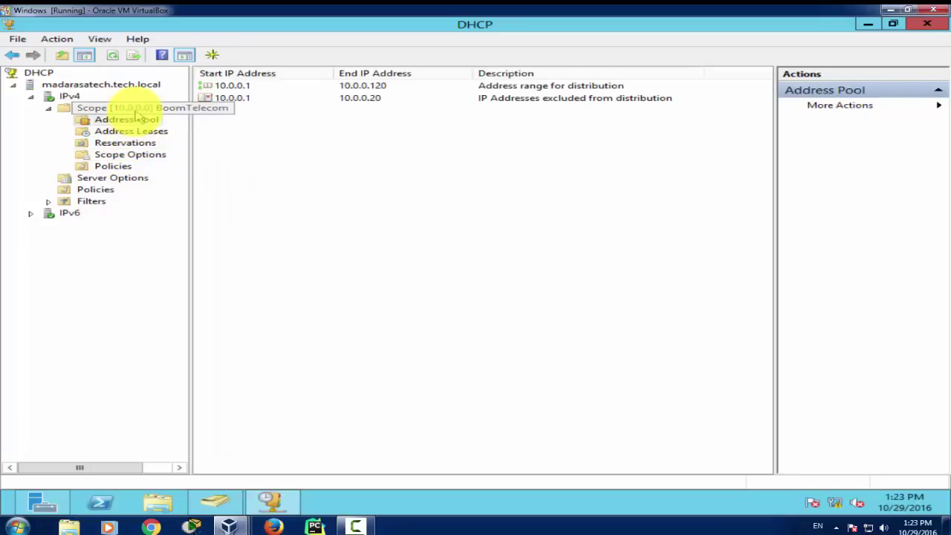
left_click(133, 108)
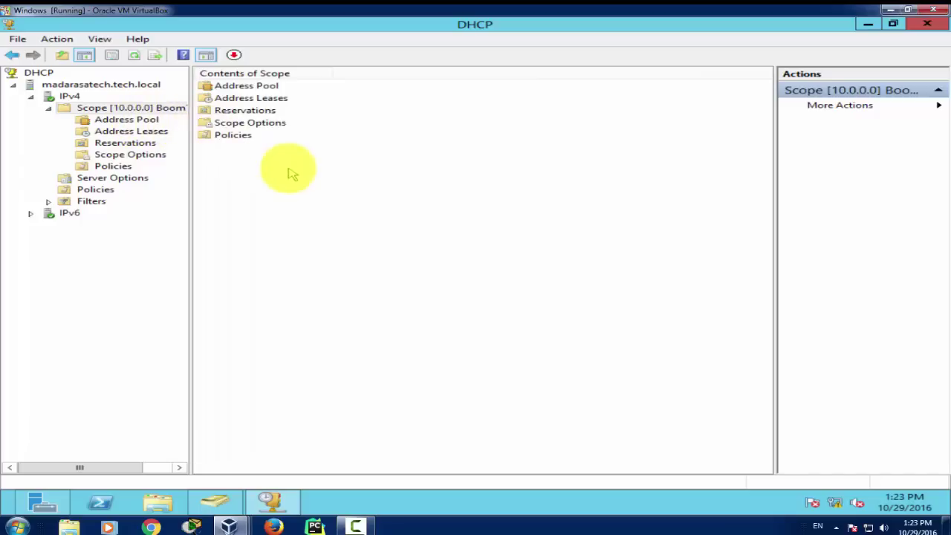